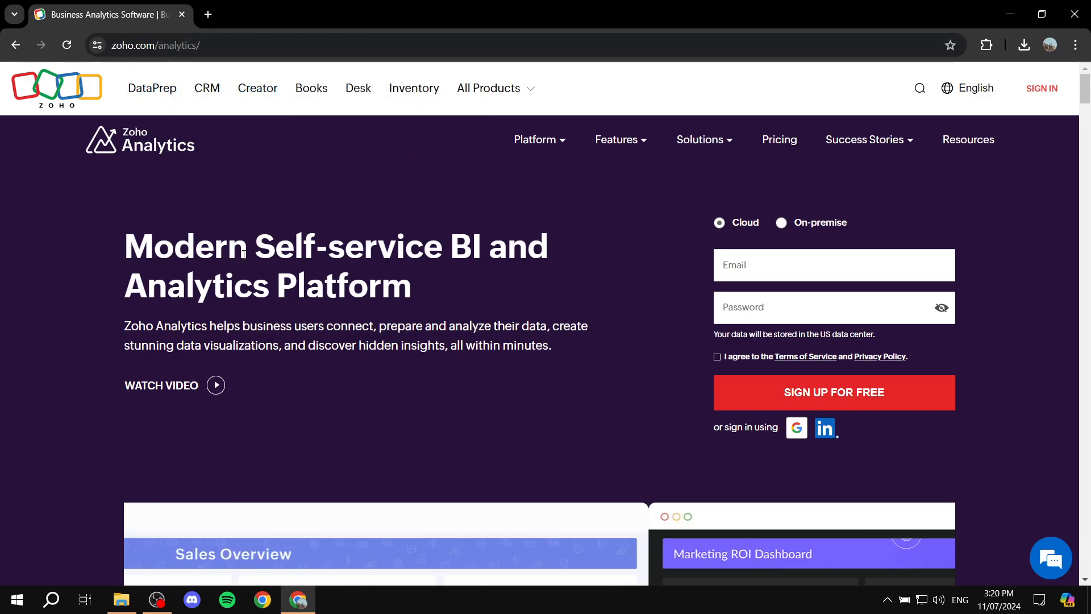
# - Examine the Zoho Analytics product page, including its Prepare, Analyze and Visualize feature sections
pyautogui.scroll(-4, 340, 284)
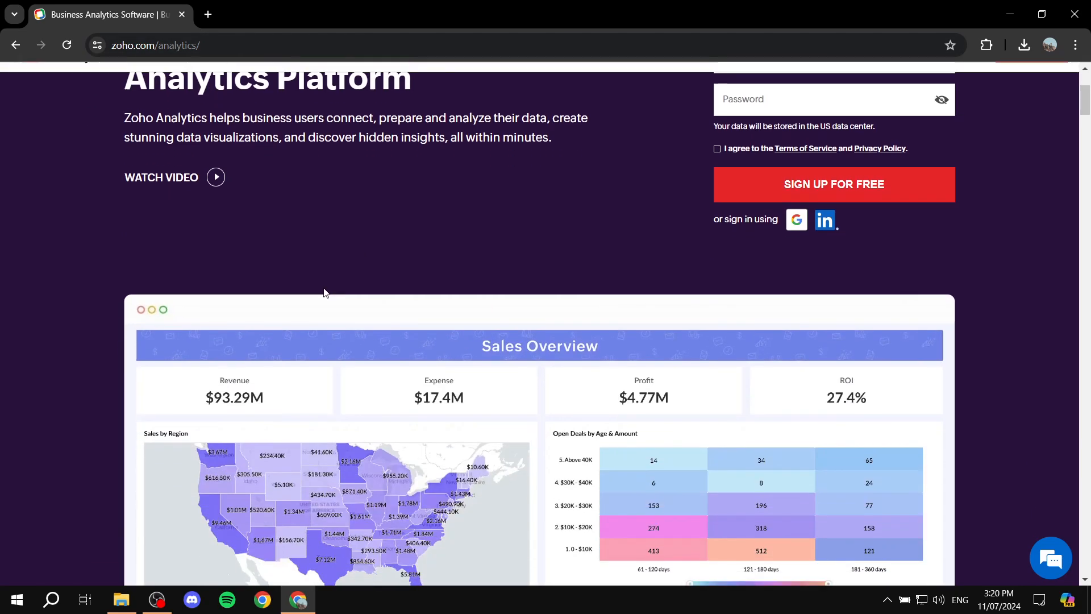
pyautogui.scroll(-10, 314, 316)
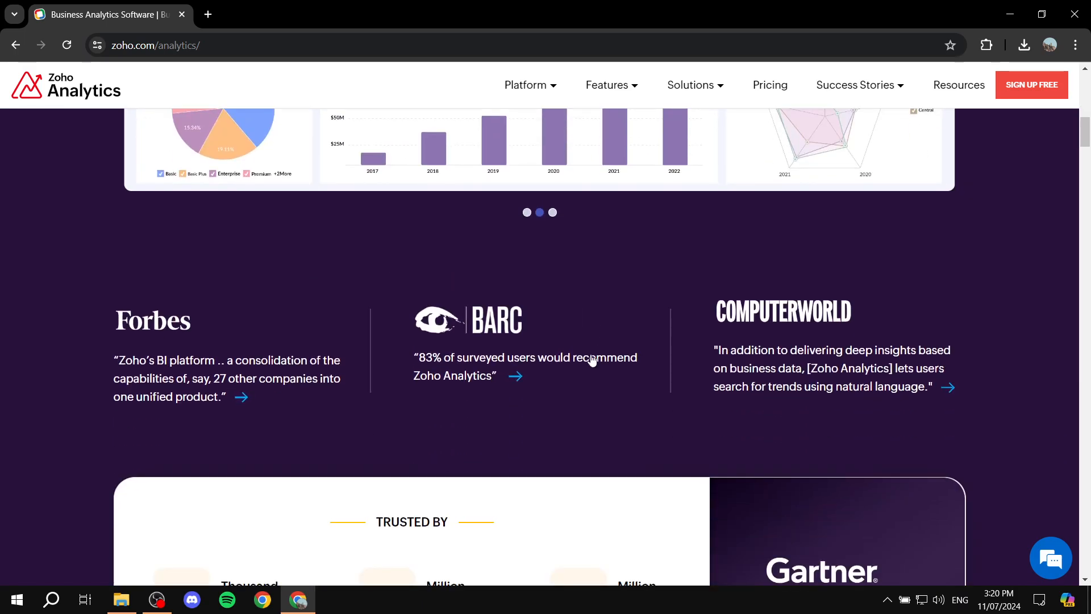
pyautogui.scroll(-8, 589, 359)
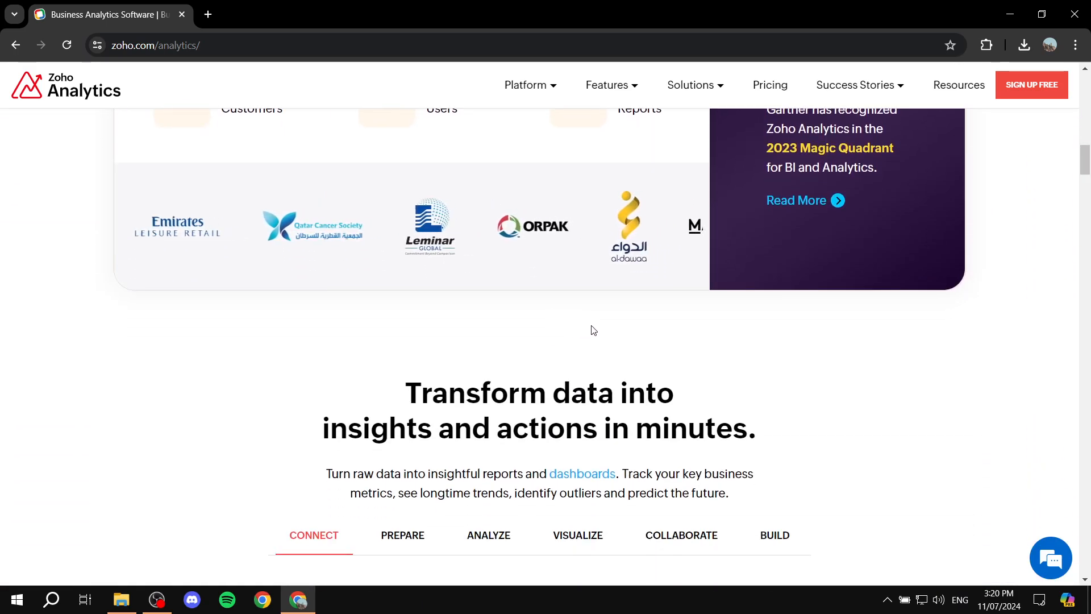
pyautogui.scroll(-6, 571, 337)
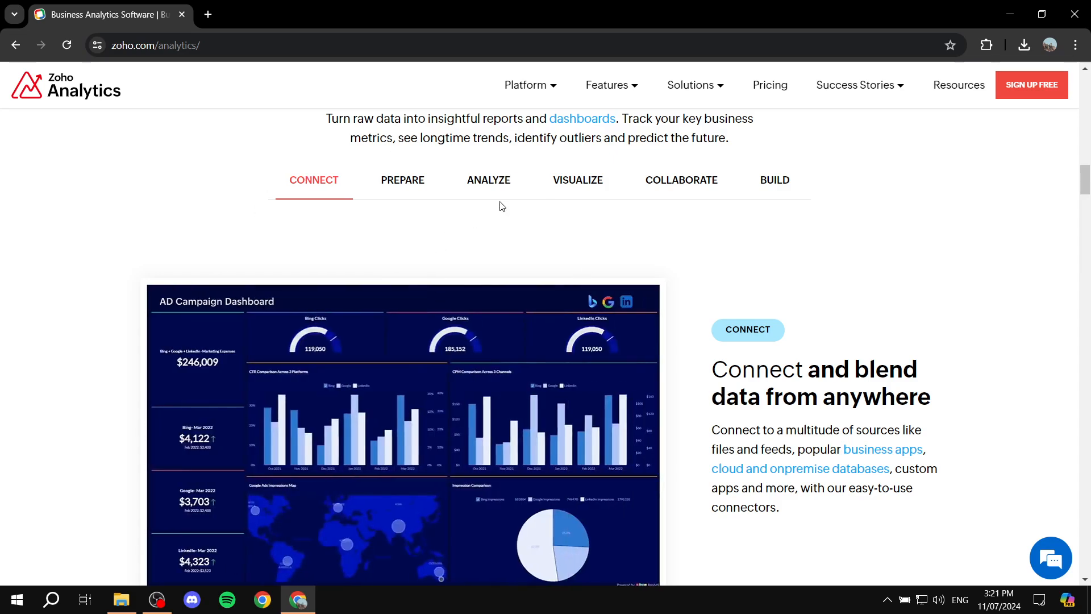
pyautogui.click(407, 192)
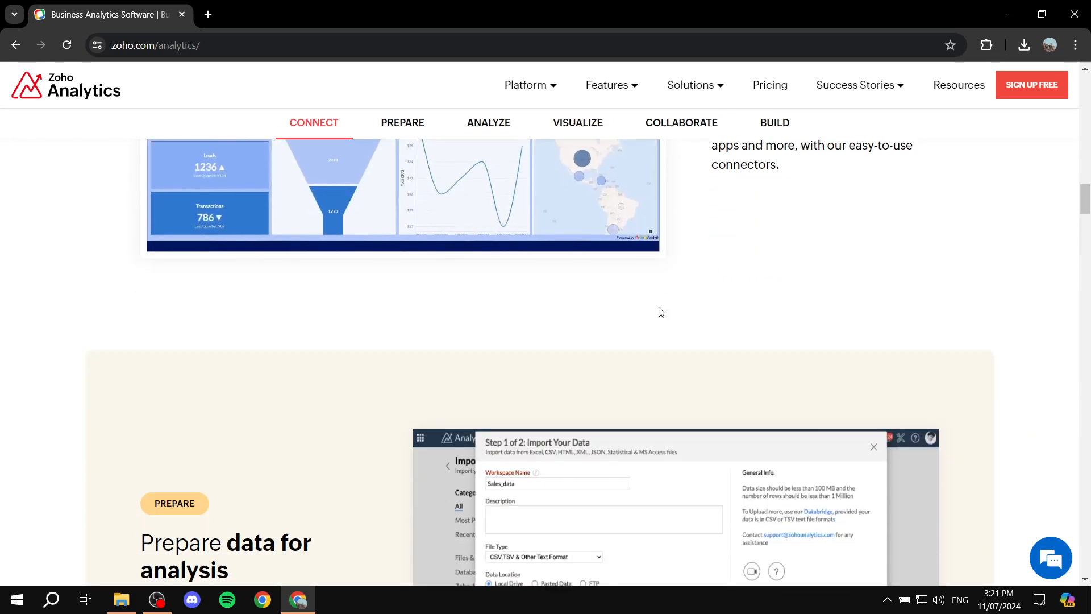
pyautogui.click(489, 124)
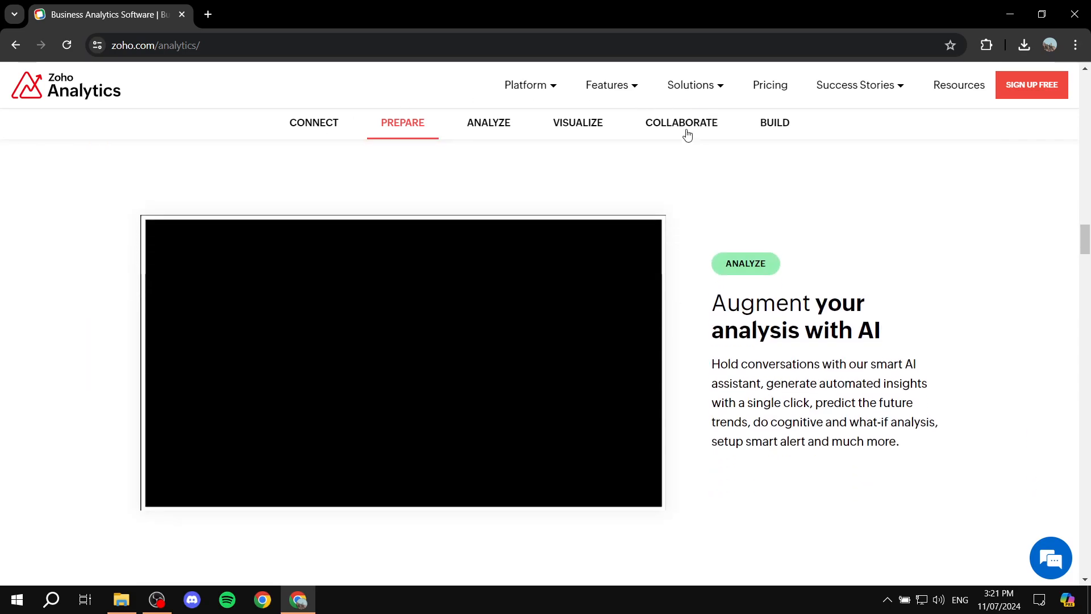
pyautogui.click(583, 134)
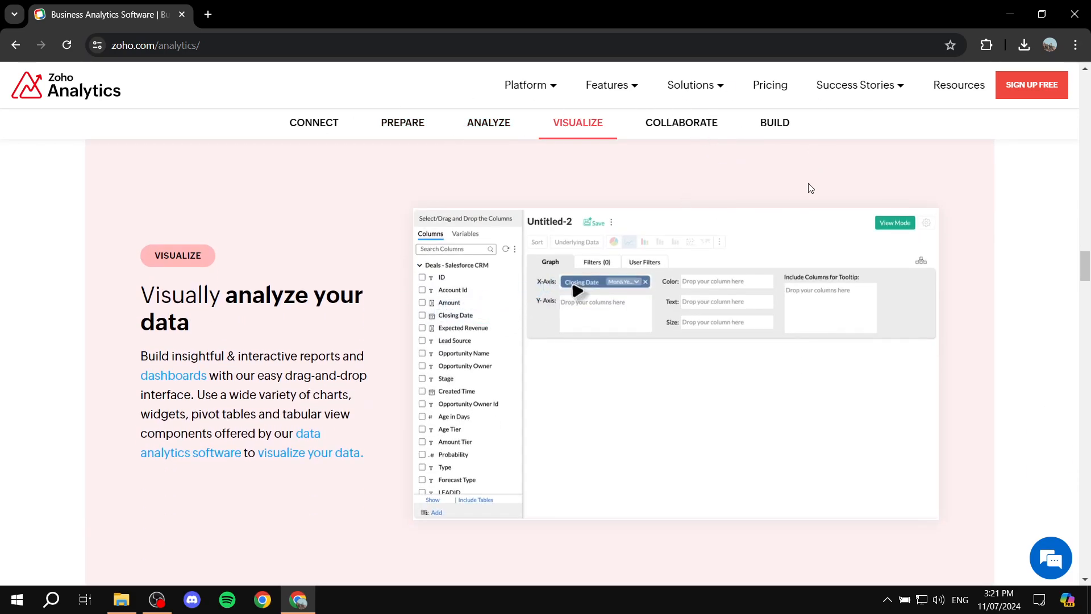
pyautogui.scroll(15, 808, 183)
pyautogui.scroll(10, 722, 219)
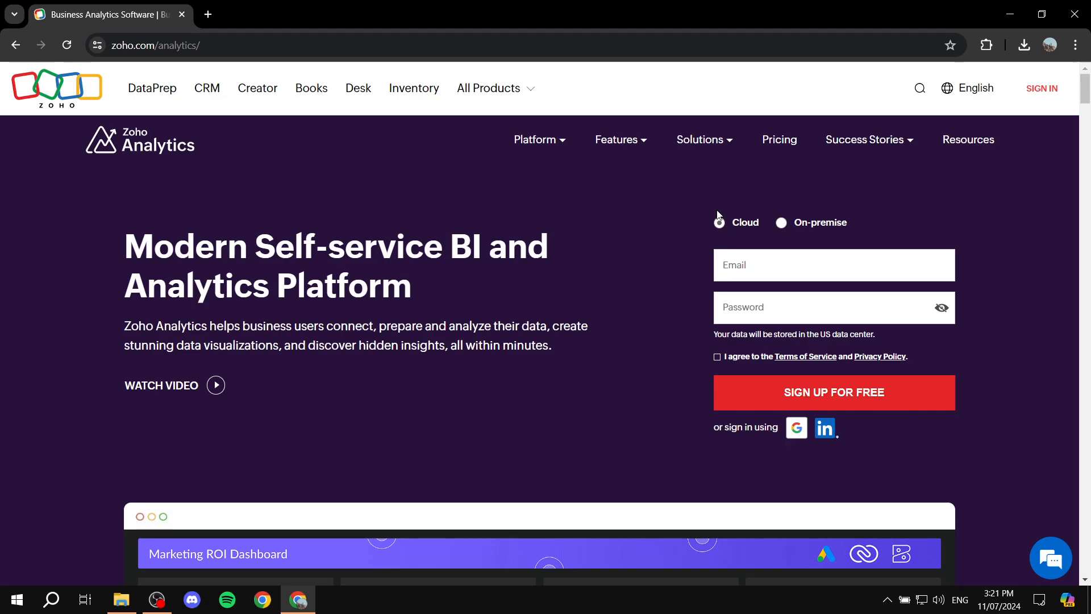
# - Open the Zoho Analytics pricing page and show the plan prices in USD
pyautogui.click(785, 142)
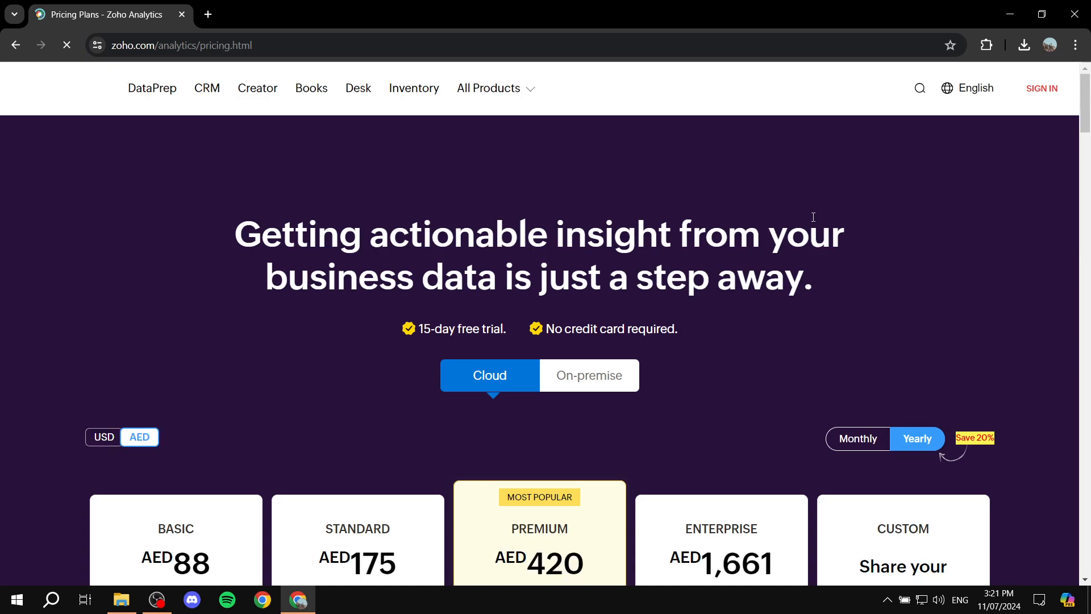
pyautogui.scroll(-3, 807, 224)
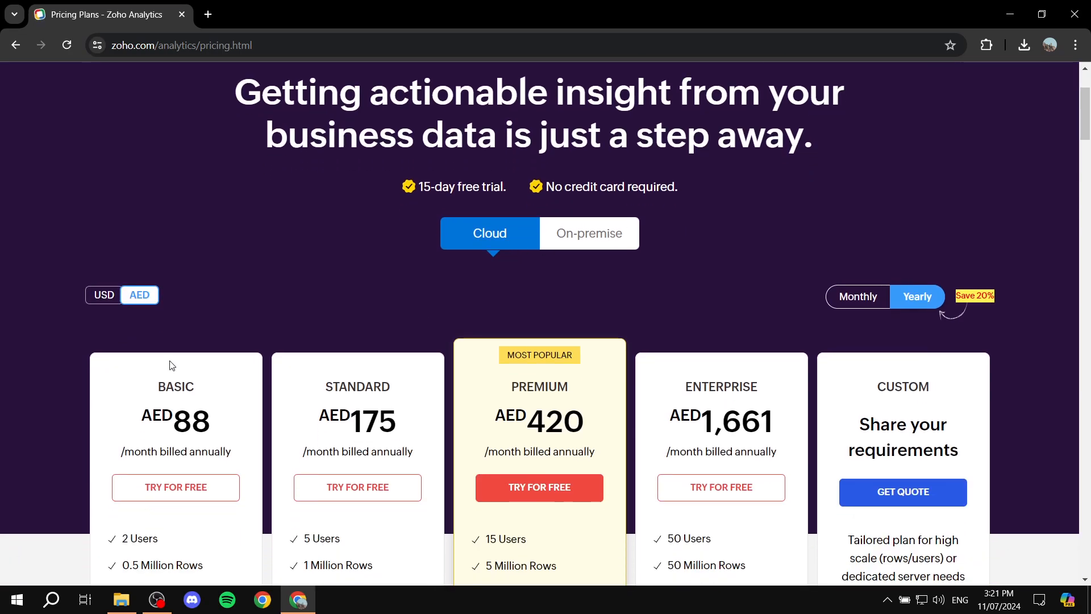
pyautogui.click(103, 301)
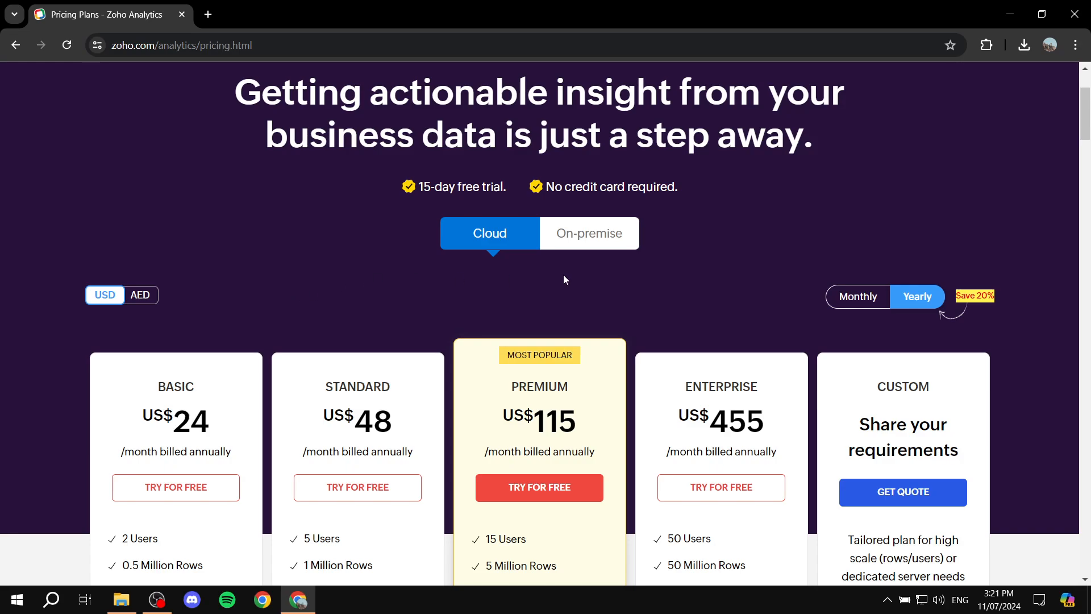
# - Compare the prices, user limits and row limits of the Basic, Standard, Premium and Enterprise cloud plans
pyautogui.scroll(-1, 788, 316)
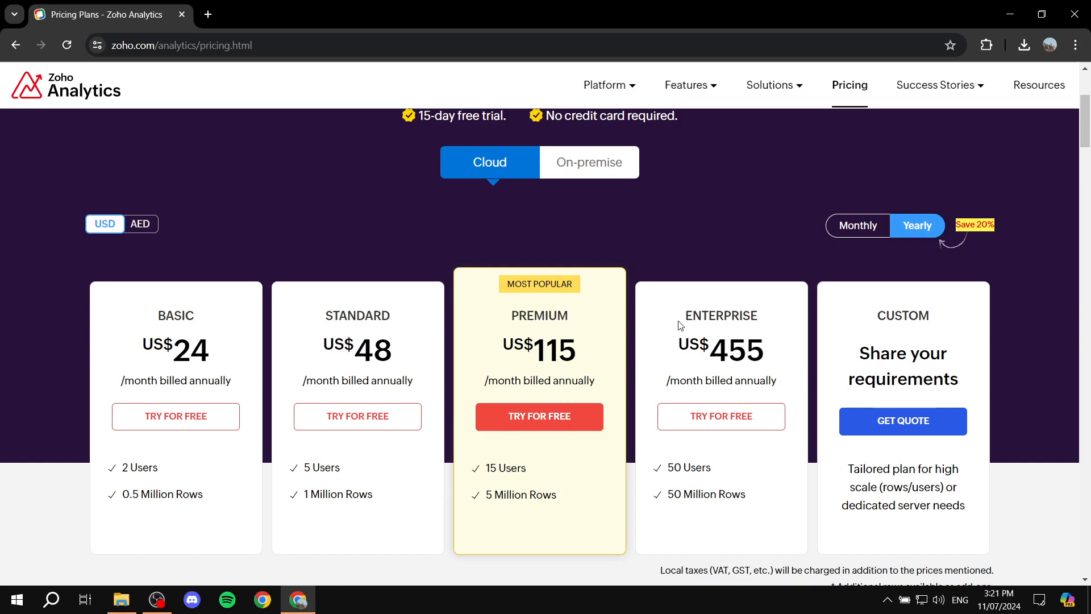
pyautogui.scroll(-1, 511, 435)
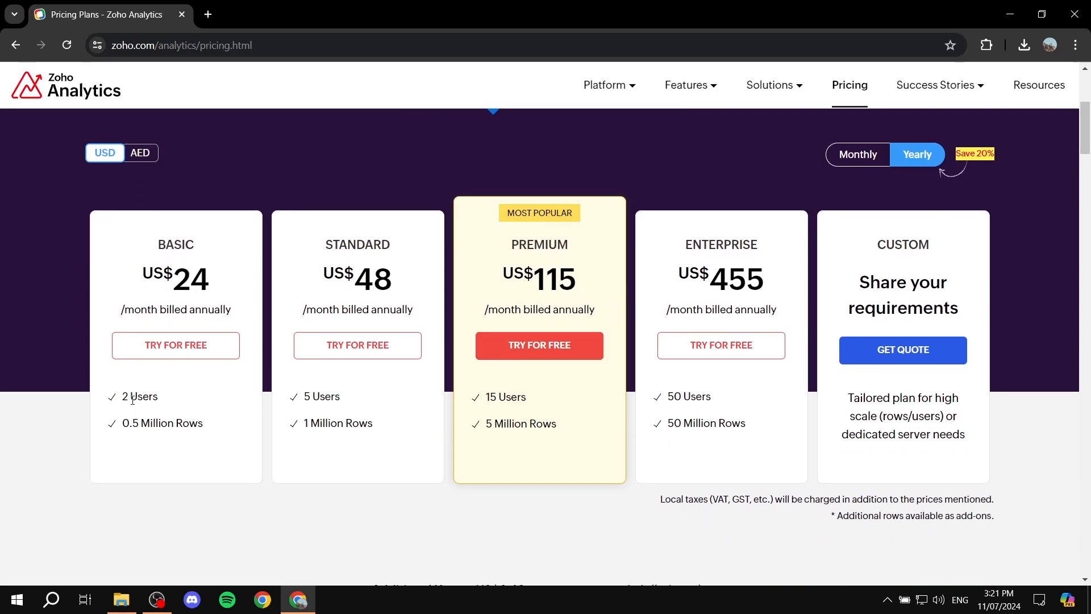
pyautogui.moveTo(122, 397); pyautogui.dragTo(223, 418)
pyautogui.click(165, 404)
pyautogui.click(222, 421)
pyautogui.scroll(3, 704, 259)
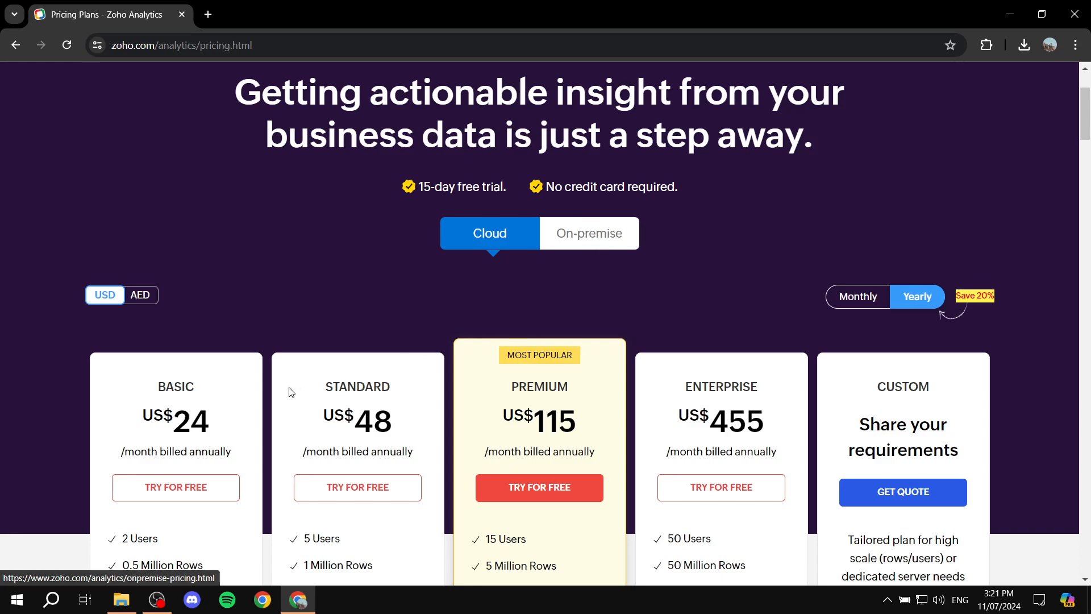
pyautogui.scroll(-3, 331, 288)
pyautogui.scroll(5, 676, 310)
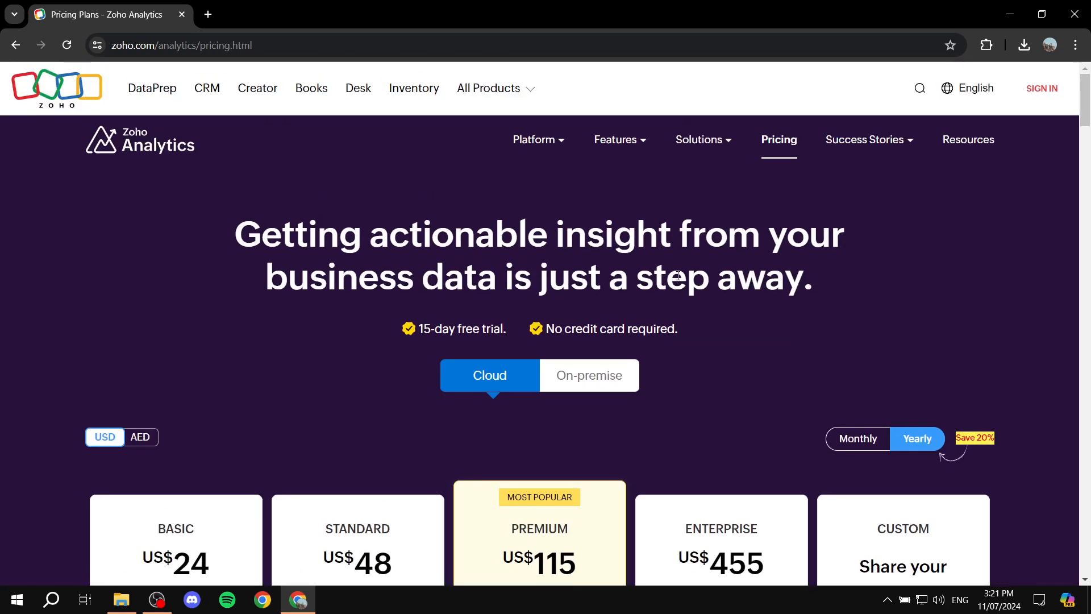
# - Return to the Zoho Analytics home page and start the sign-up form at its email field
pyautogui.click(162, 144)
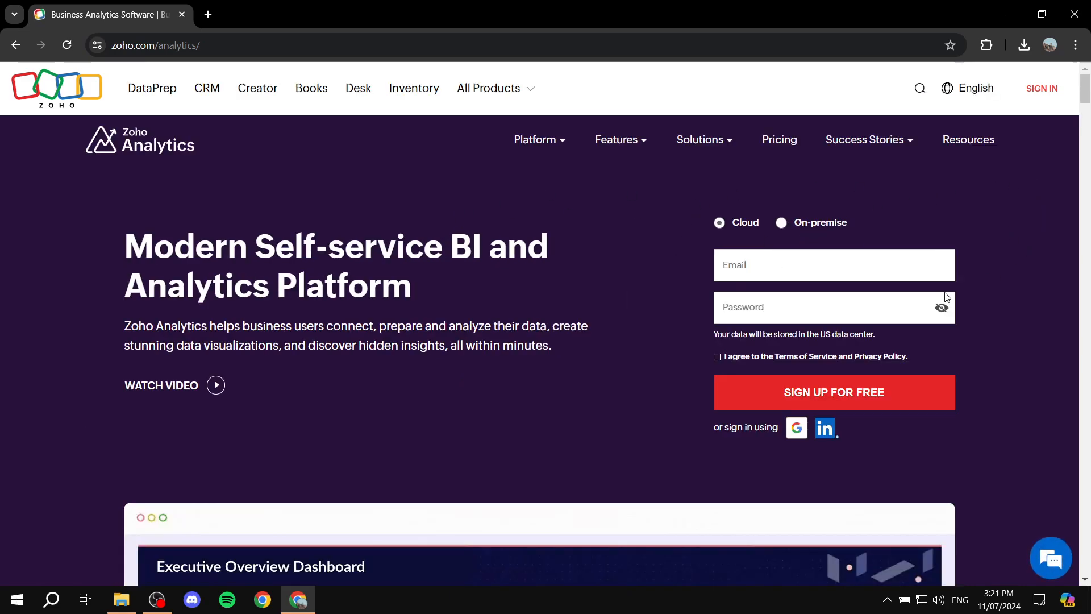
pyautogui.click(787, 252)
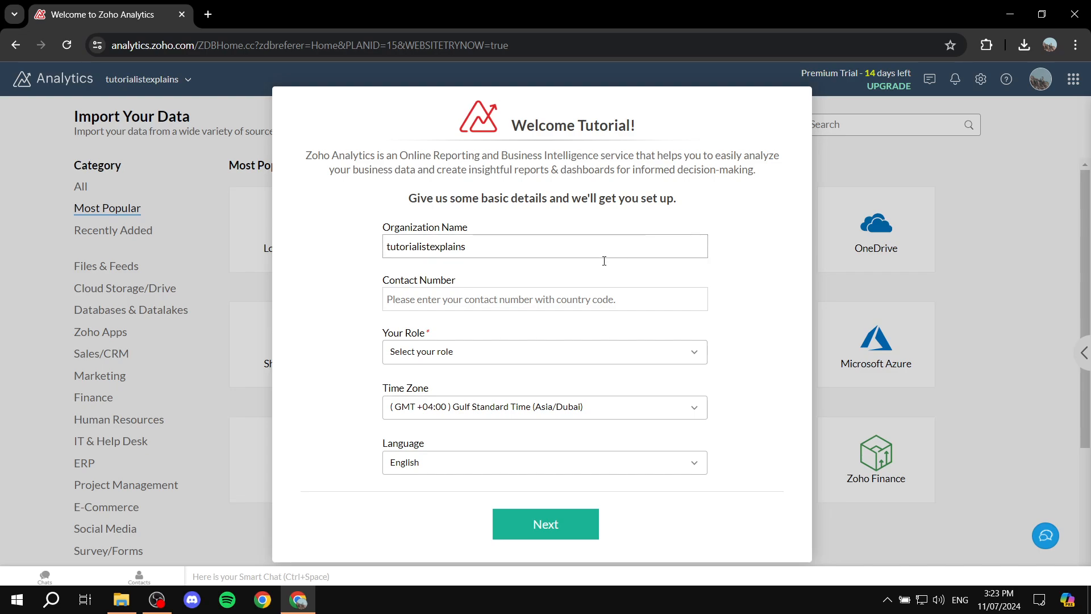
# - Choose Student as the role in the welcome form's basic details and submit the form
pyautogui.moveTo(382, 229); pyautogui.dragTo(474, 226)
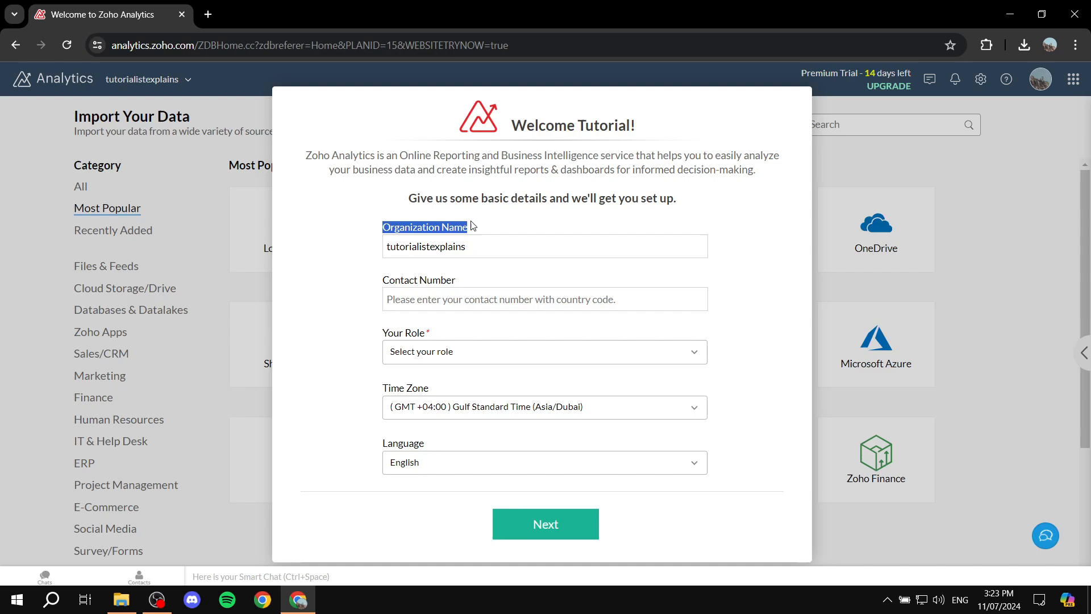
pyautogui.click(487, 225)
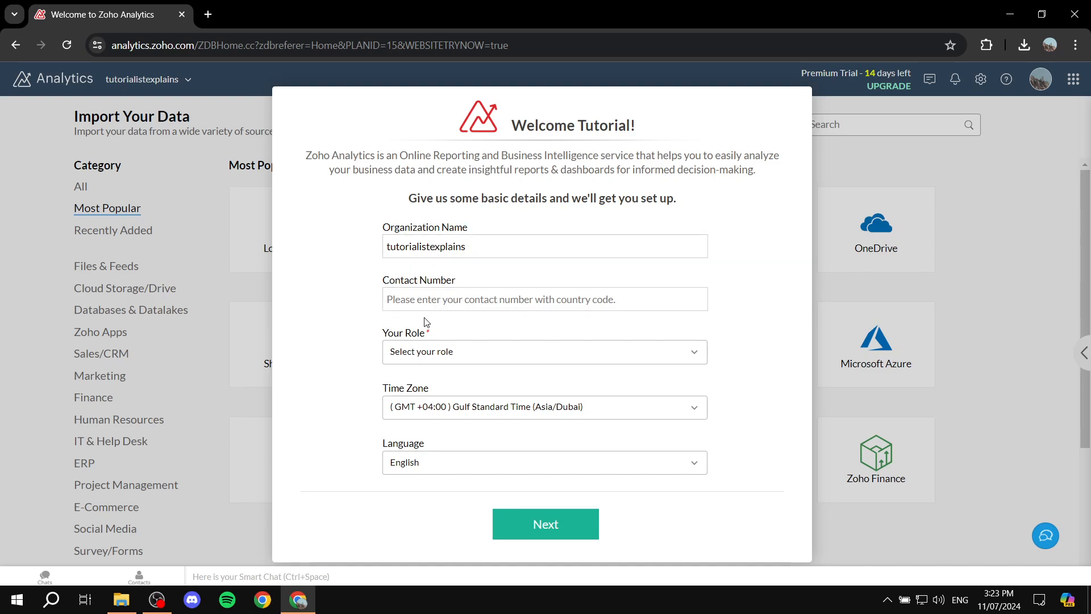
pyautogui.click(457, 351)
pyautogui.scroll(-3, 494, 441)
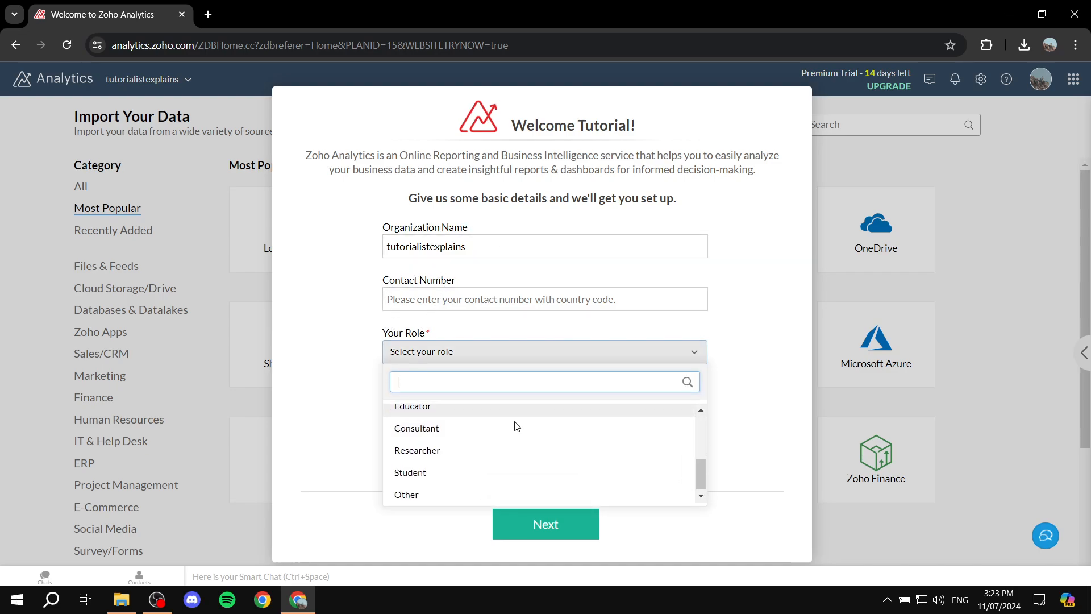
pyautogui.scroll(3, 526, 475)
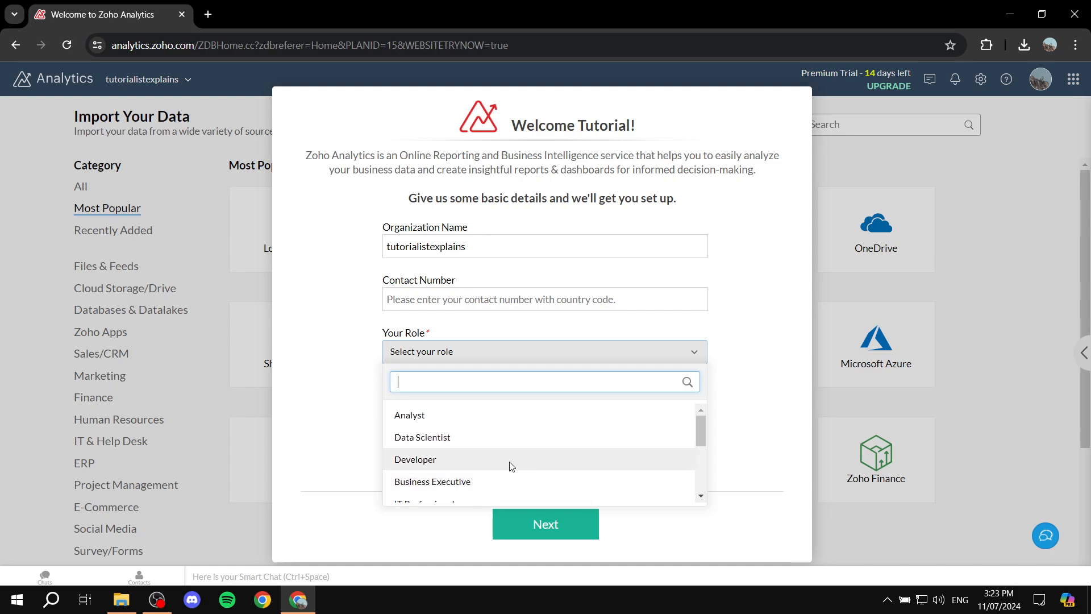
pyautogui.scroll(-3, 509, 462)
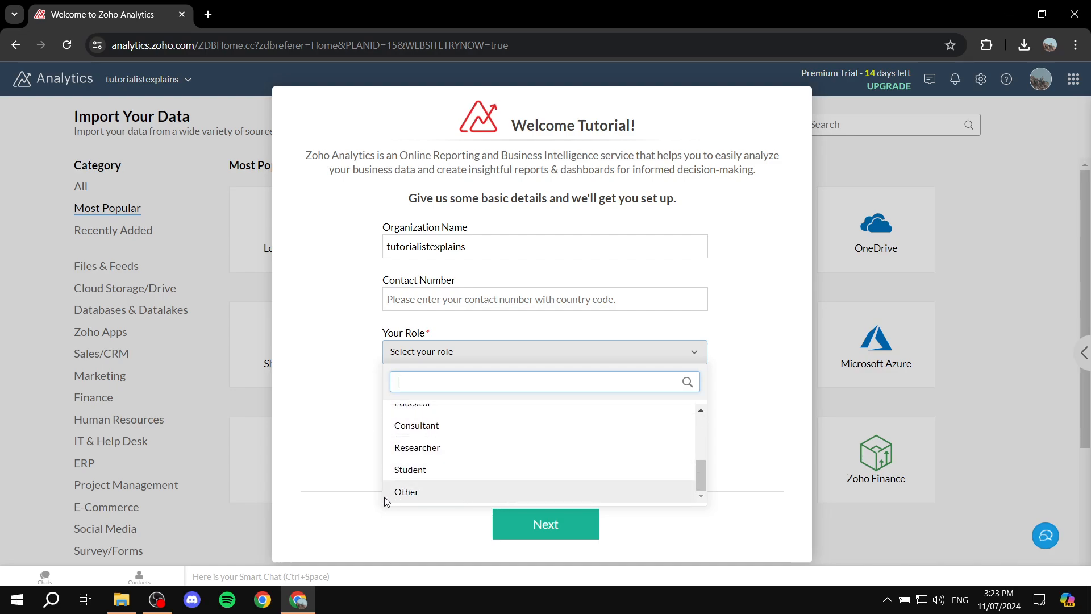
pyautogui.click(418, 473)
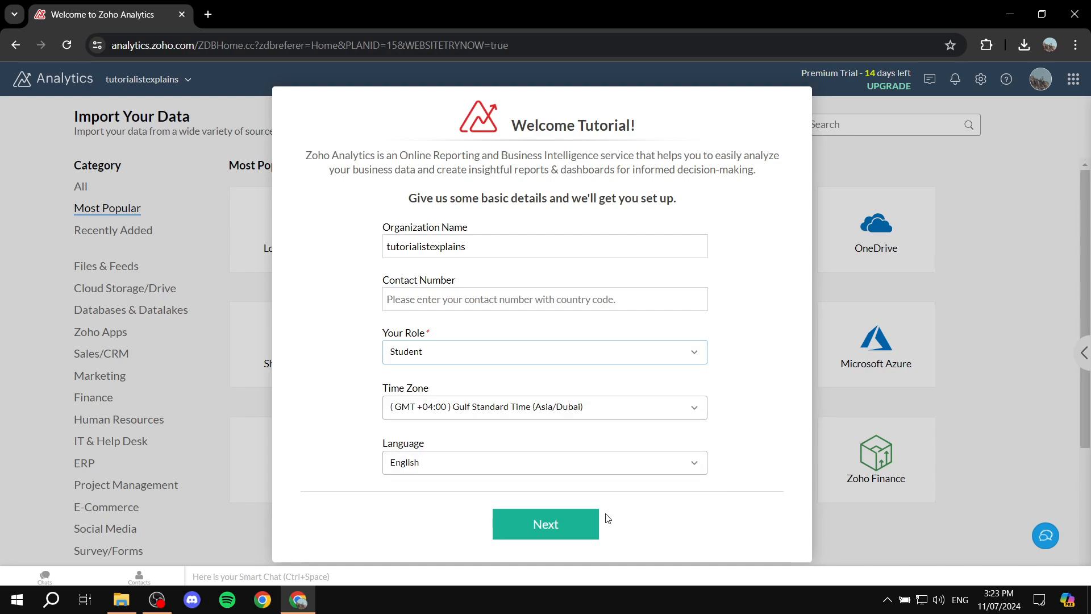
pyautogui.click(571, 526)
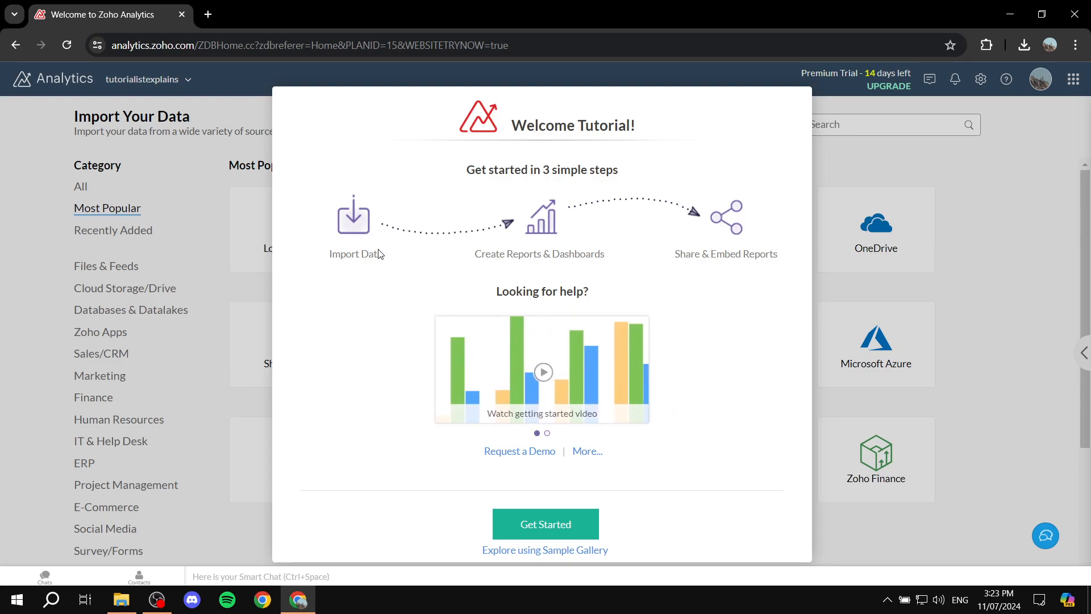
# - Review the import, reporting and sharing stages in the welcome overview, and get started with the workspace
pyautogui.moveTo(330, 254); pyautogui.dragTo(353, 254)
pyautogui.click(397, 254)
pyautogui.moveTo(465, 254); pyautogui.dragTo(586, 254)
pyautogui.click(610, 251)
pyautogui.click(579, 533)
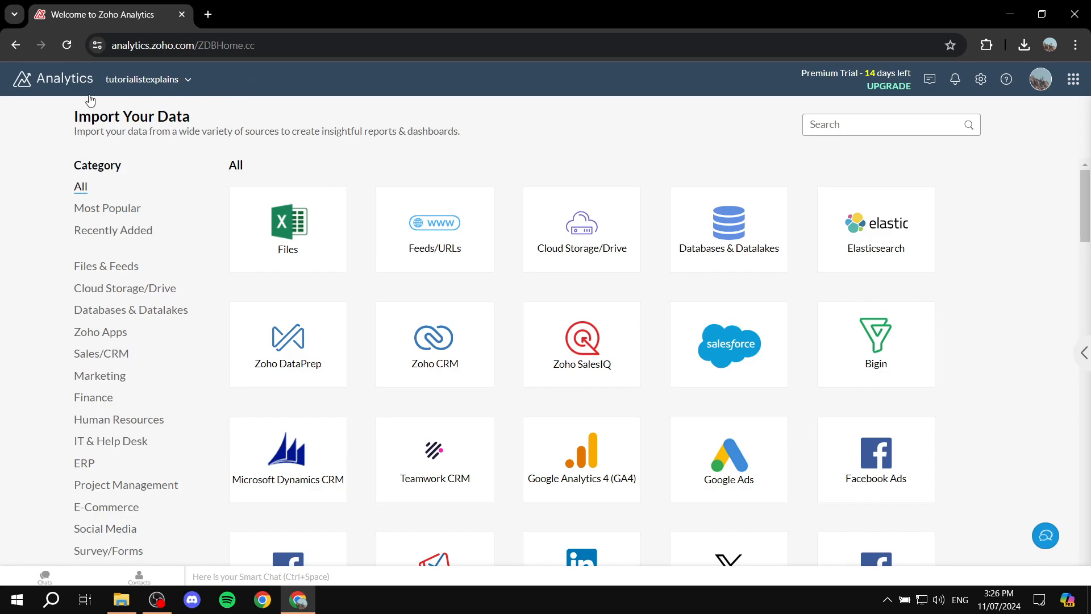
pyautogui.moveTo(73, 116); pyautogui.dragTo(159, 112)
pyautogui.click(202, 109)
# - Try several solid and gradient themes in the account profile, restore the original dark solid theme, and close the profile
pyautogui.click(1040, 79)
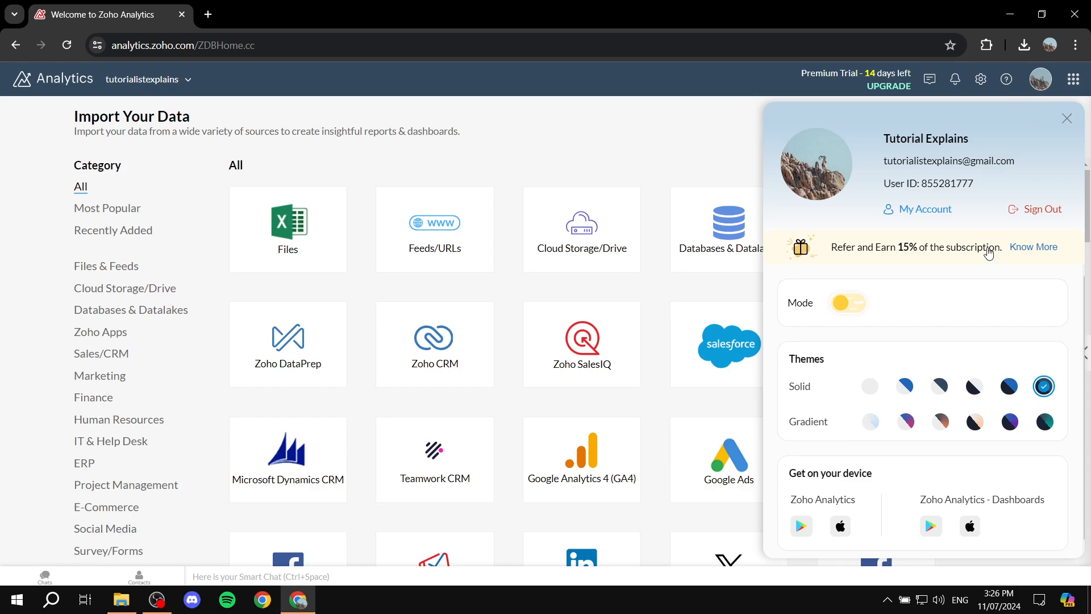
pyautogui.click(939, 387)
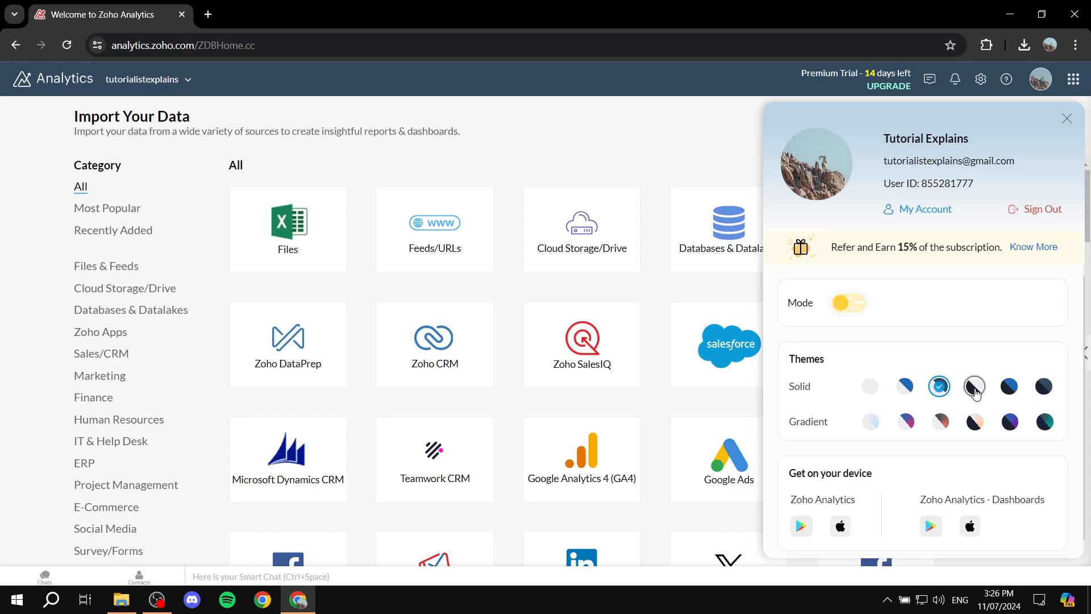
pyautogui.click(974, 387)
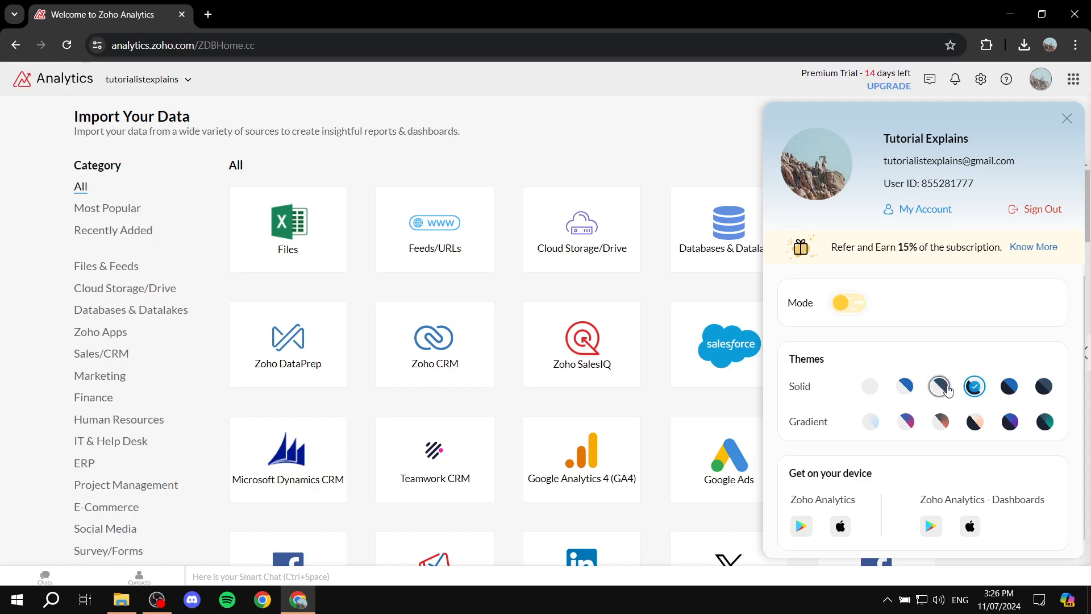
pyautogui.click(1044, 386)
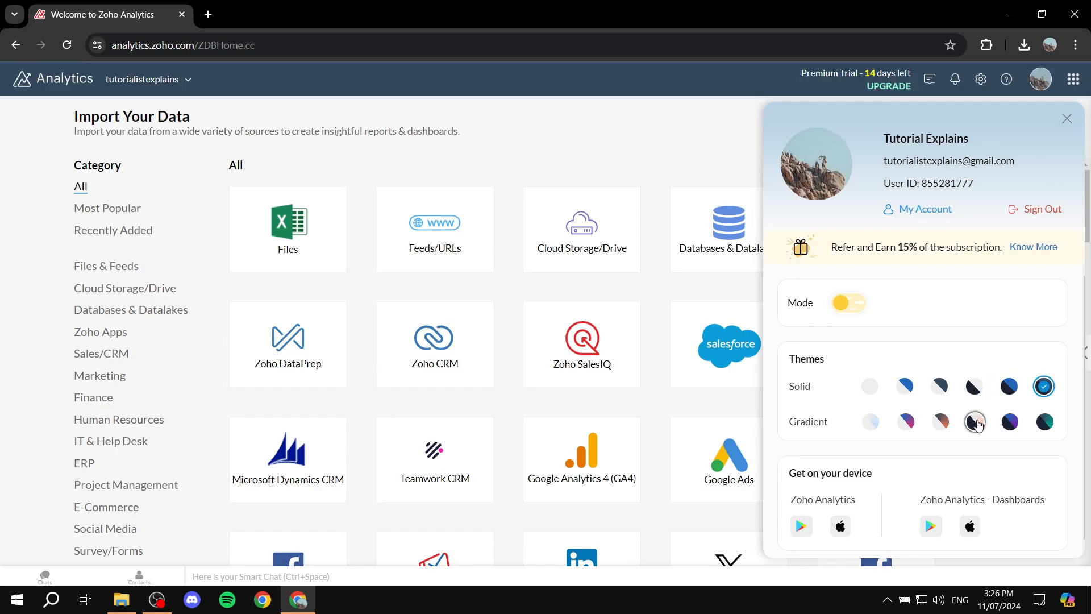
pyautogui.click(1008, 423)
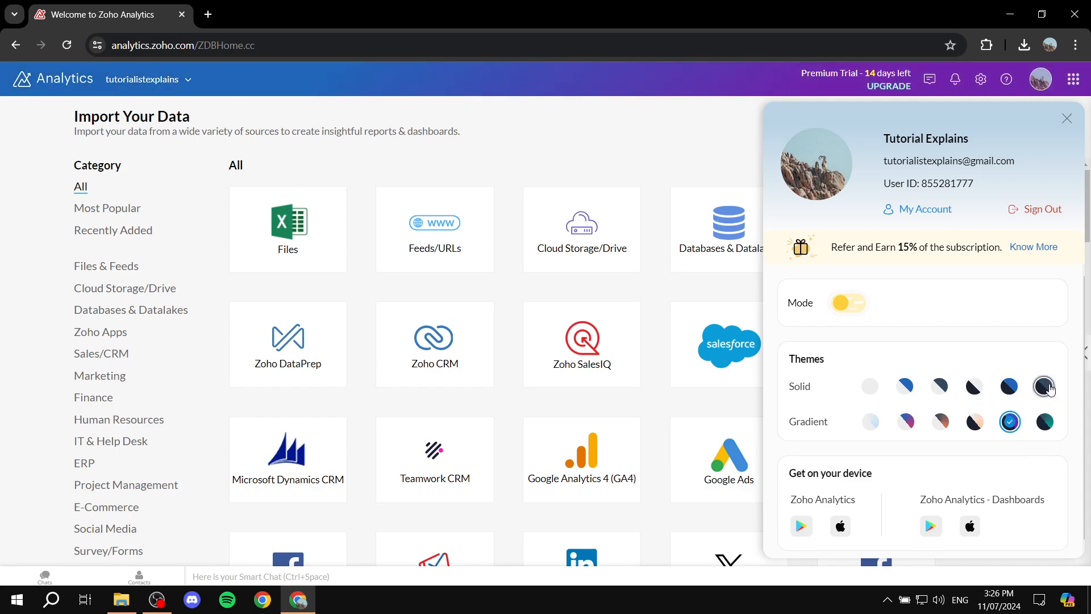
pyautogui.click(1045, 386)
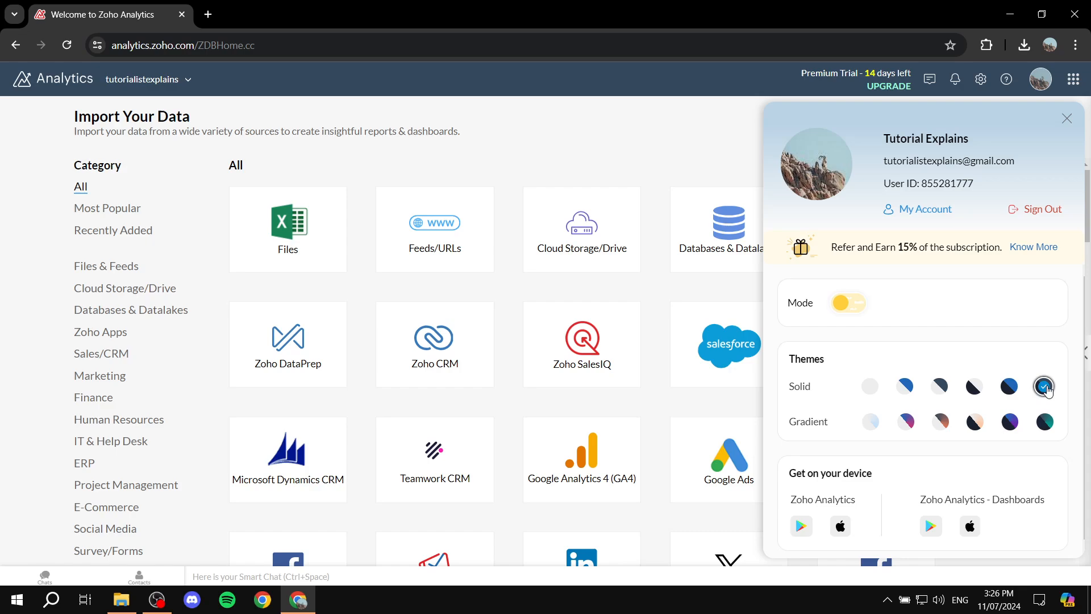
pyautogui.click(1041, 85)
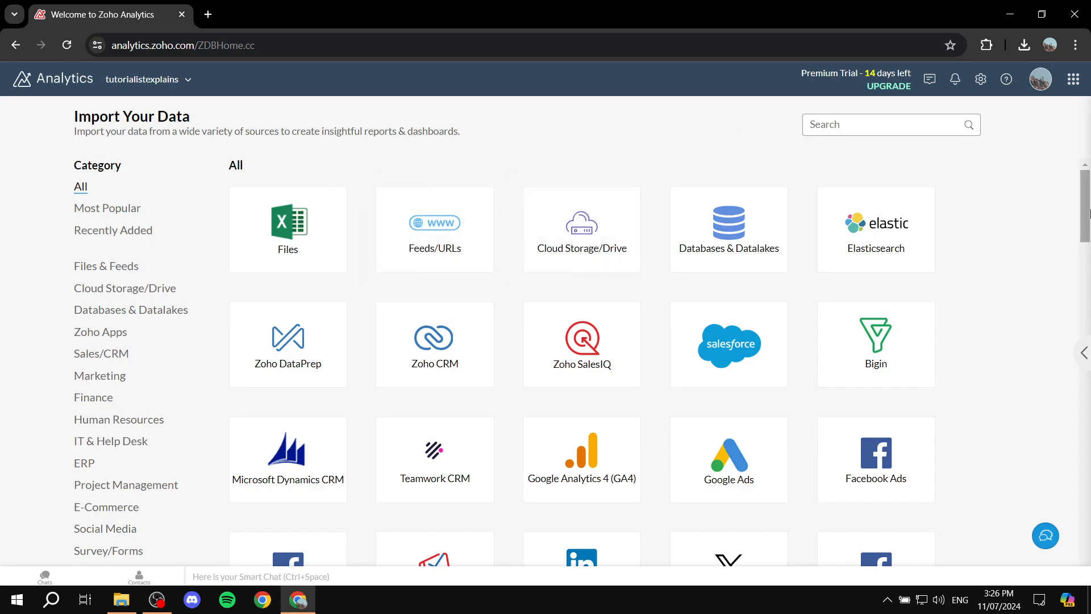
# - Browse the full list of data sources available for import
pyautogui.scroll(-3, 1068, 233)
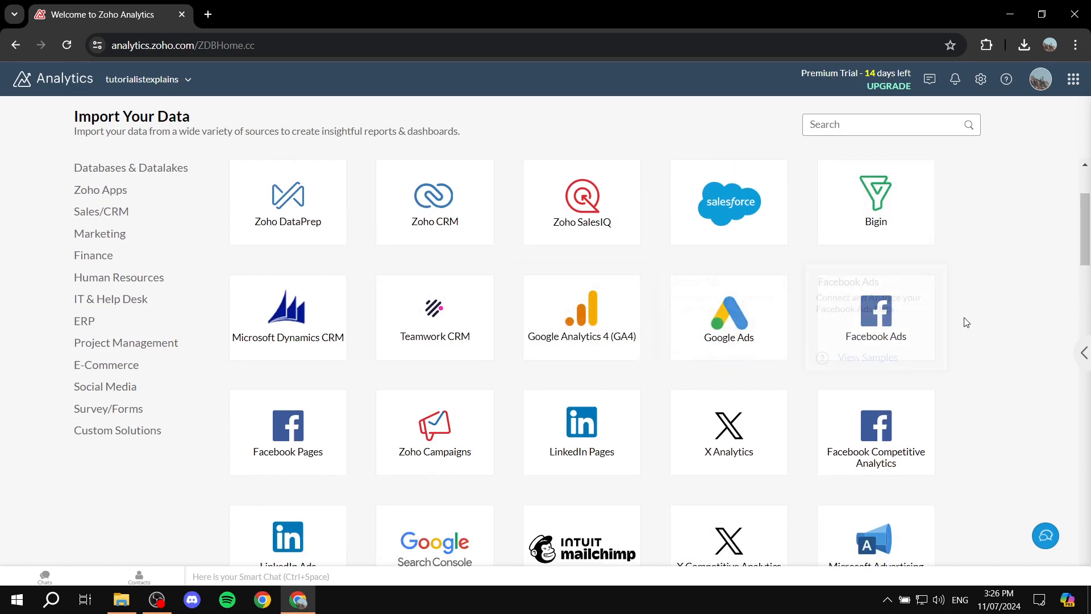
pyautogui.scroll(-5, 983, 336)
pyautogui.scroll(-4, 739, 375)
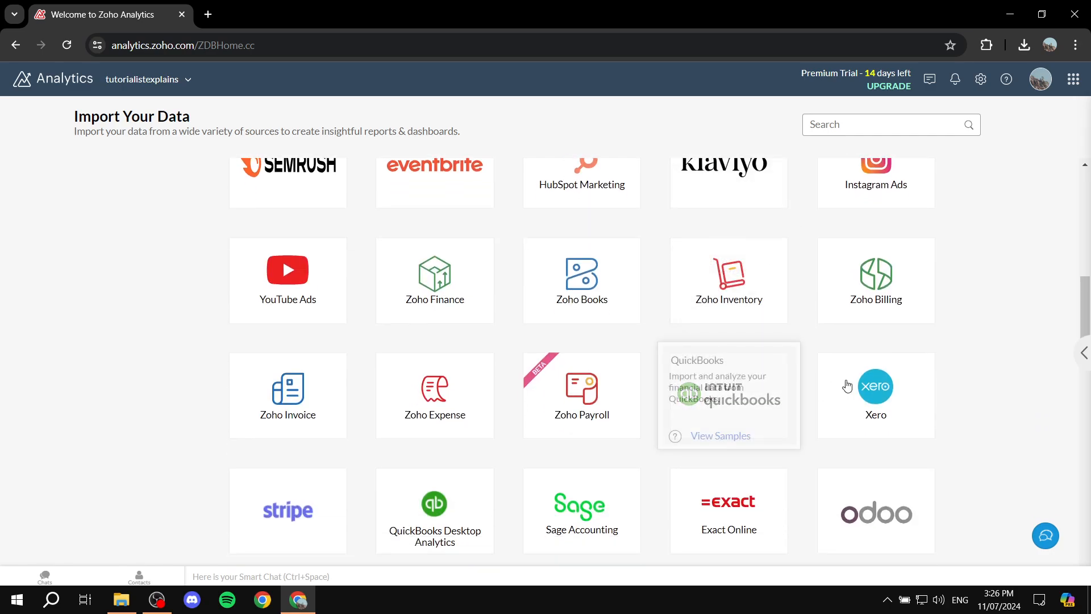
pyautogui.scroll(-5, 947, 330)
pyautogui.scroll(-11, 999, 325)
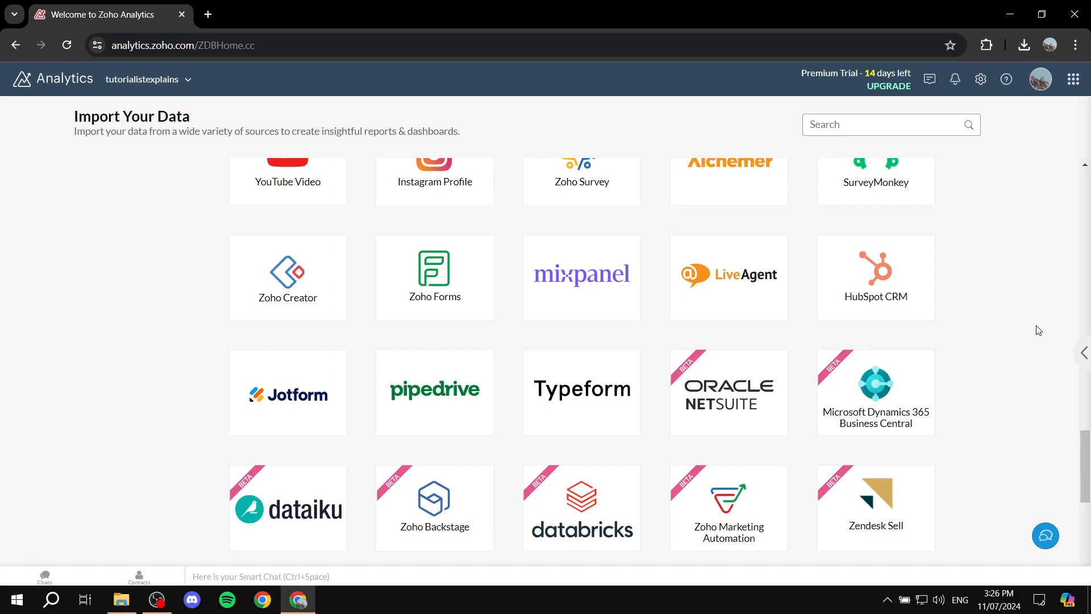
# - Review the remaining import sources through the Blank Workspace and manual entry options, and return to the start of the list
pyautogui.scroll(-5, 1037, 330)
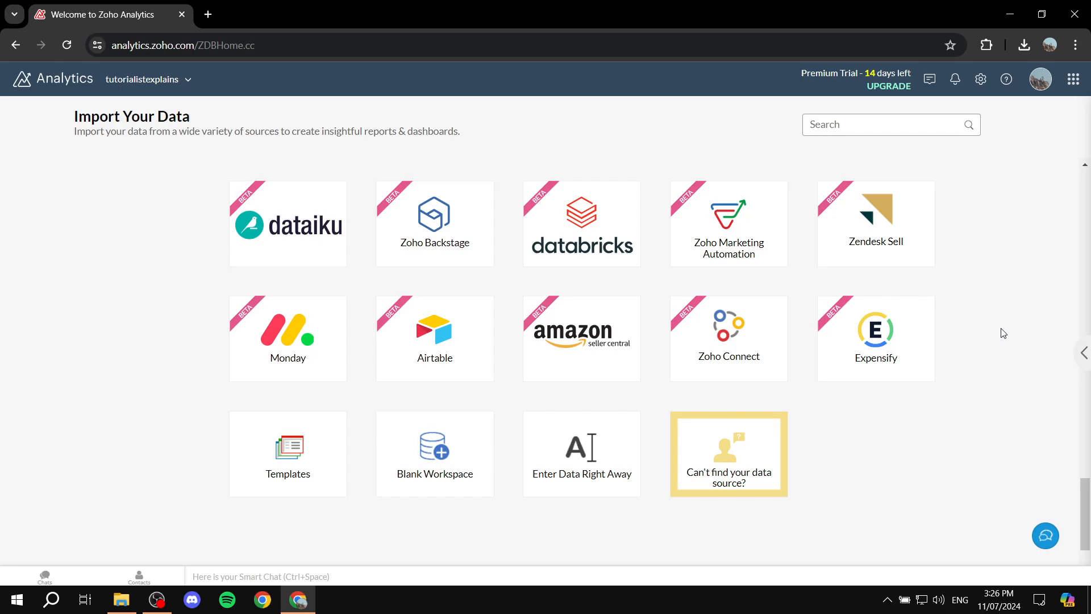
pyautogui.moveTo(418, 470)
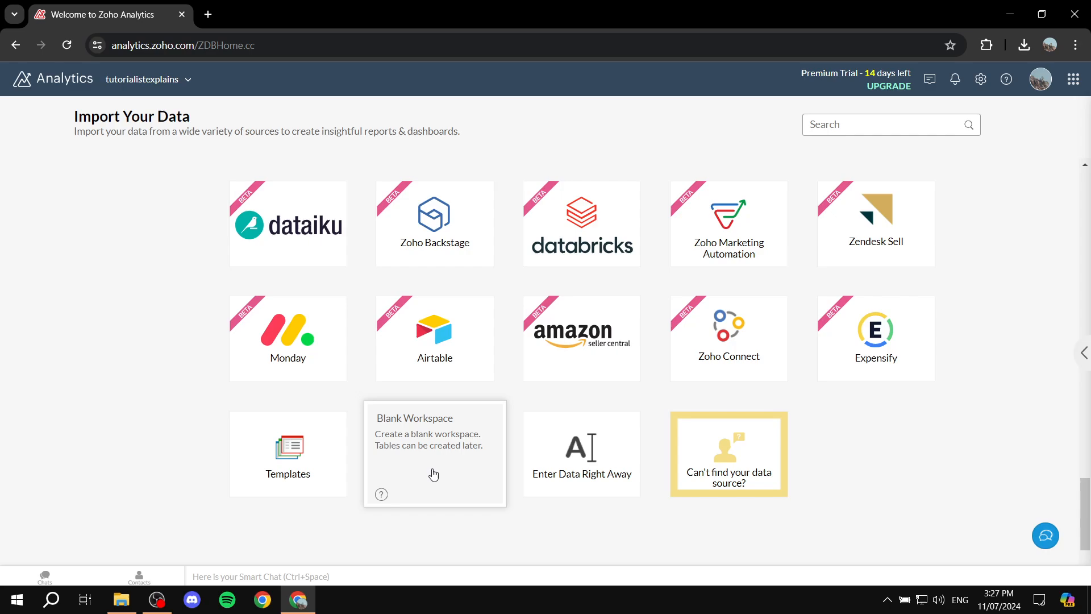
pyautogui.scroll(5, 467, 454)
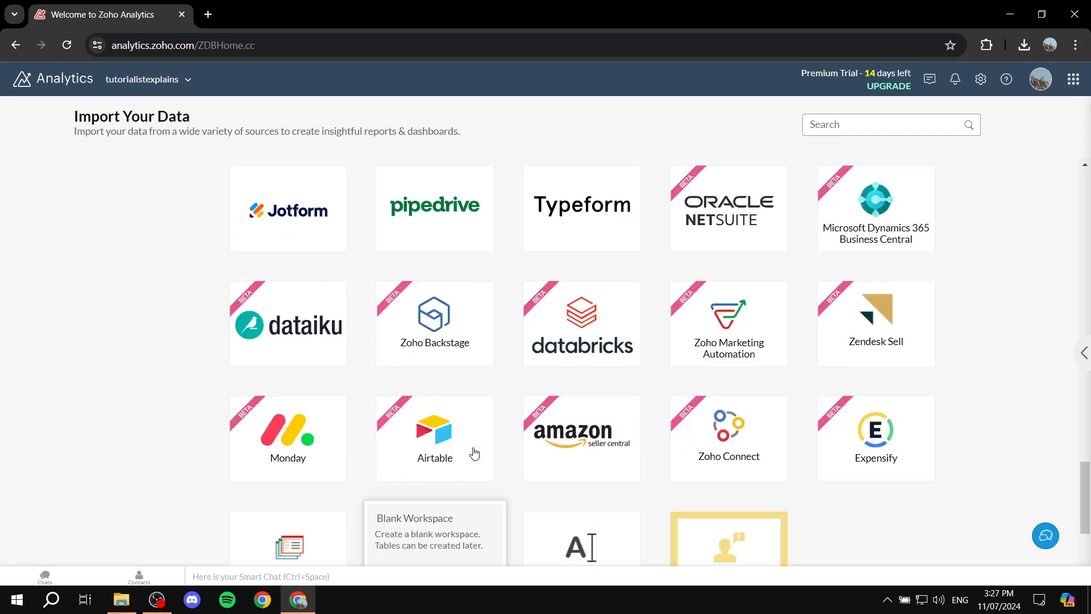
pyautogui.scroll(3, 1039, 295)
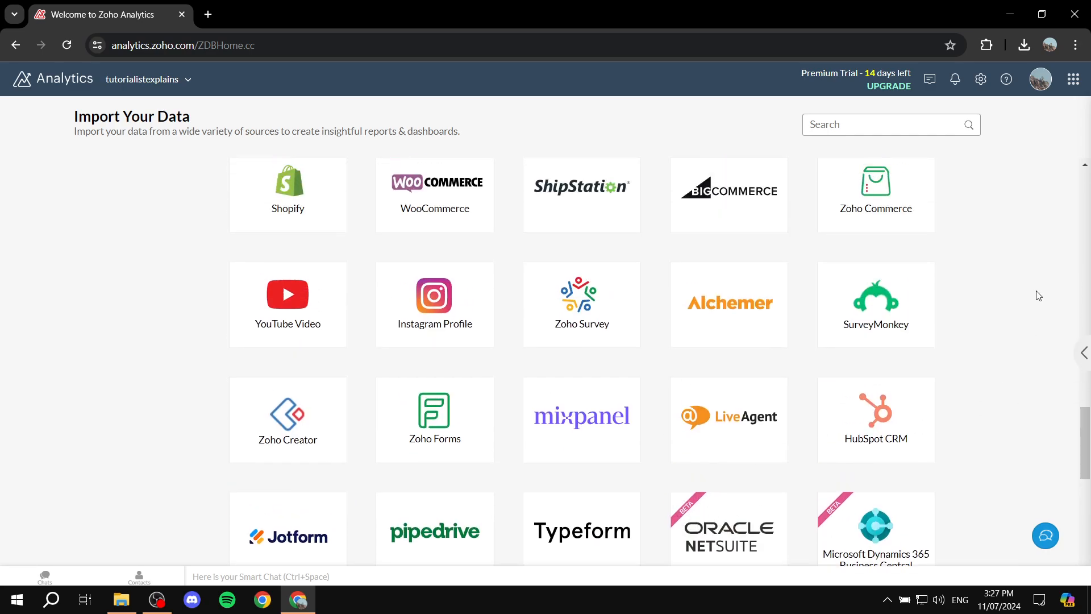
pyautogui.scroll(6, 1037, 295)
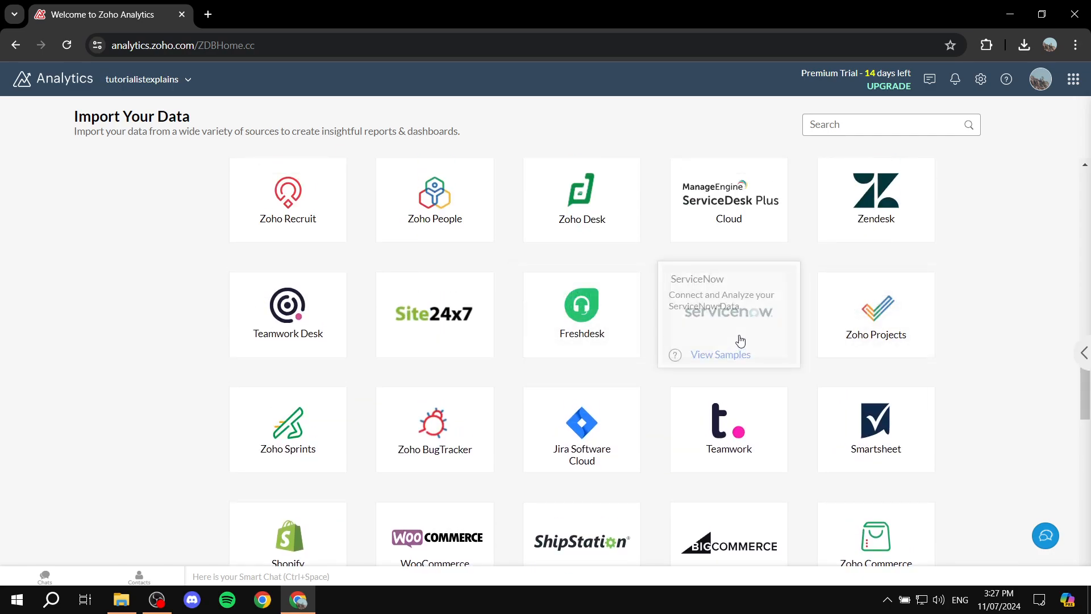
pyautogui.scroll(5, 719, 252)
pyautogui.scroll(14, 719, 253)
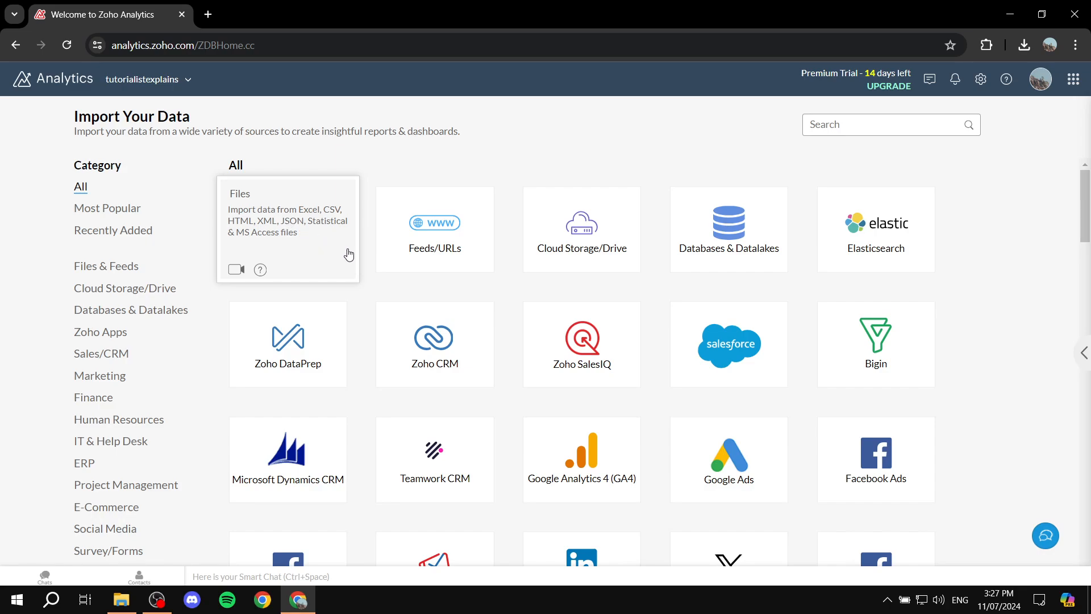
# - Start a data import from files and name the workspace Test Workspace
pyautogui.click(332, 262)
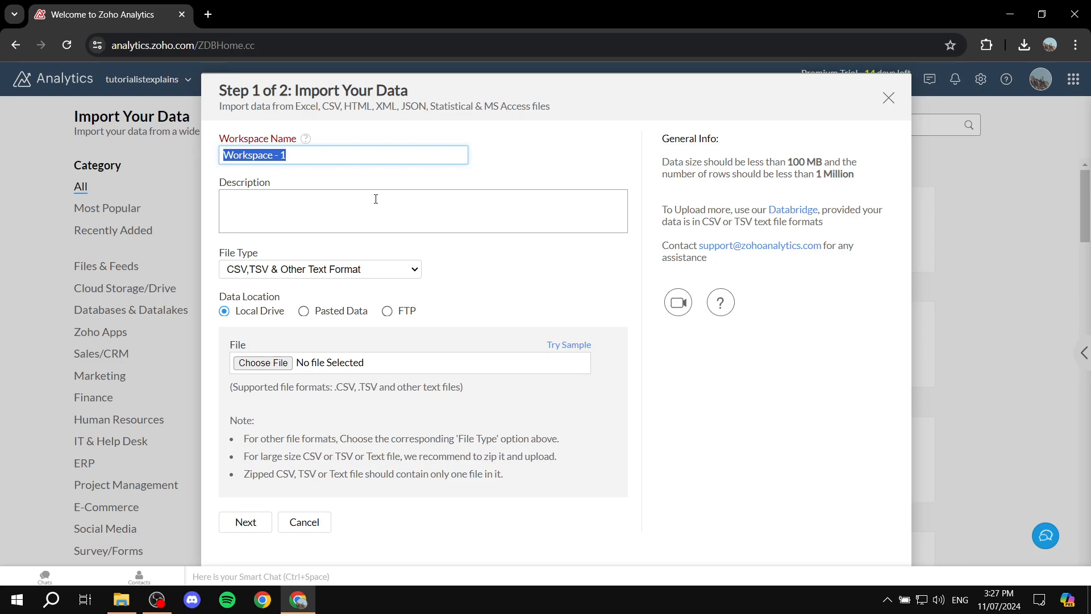
pyautogui.write('Test')
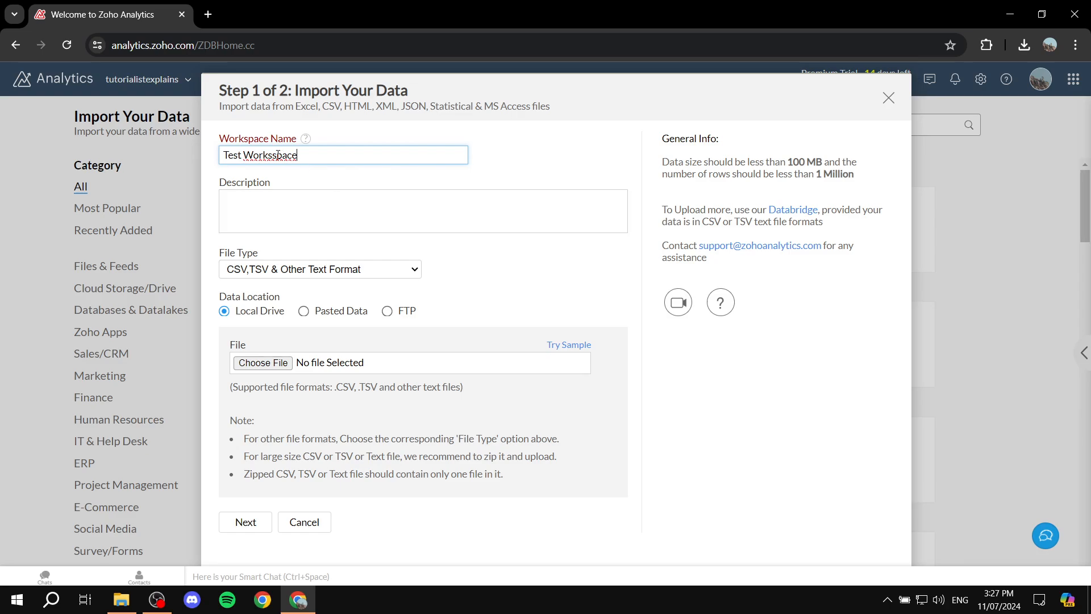
pyautogui.moveTo(277, 155); pyautogui.dragTo(272, 155)
pyautogui.press('BackSpace')
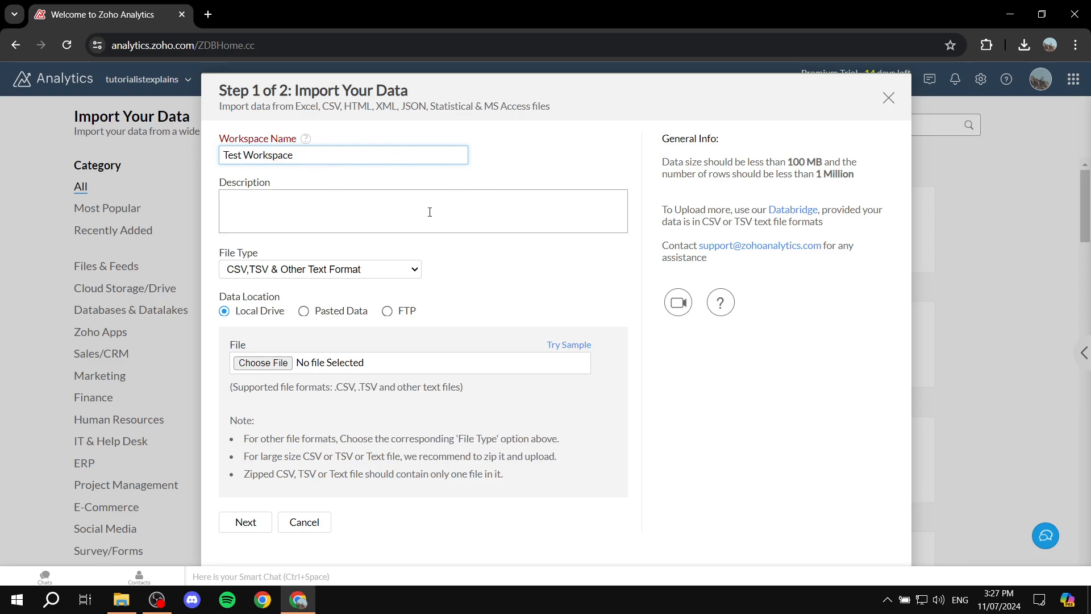
pyautogui.click(378, 215)
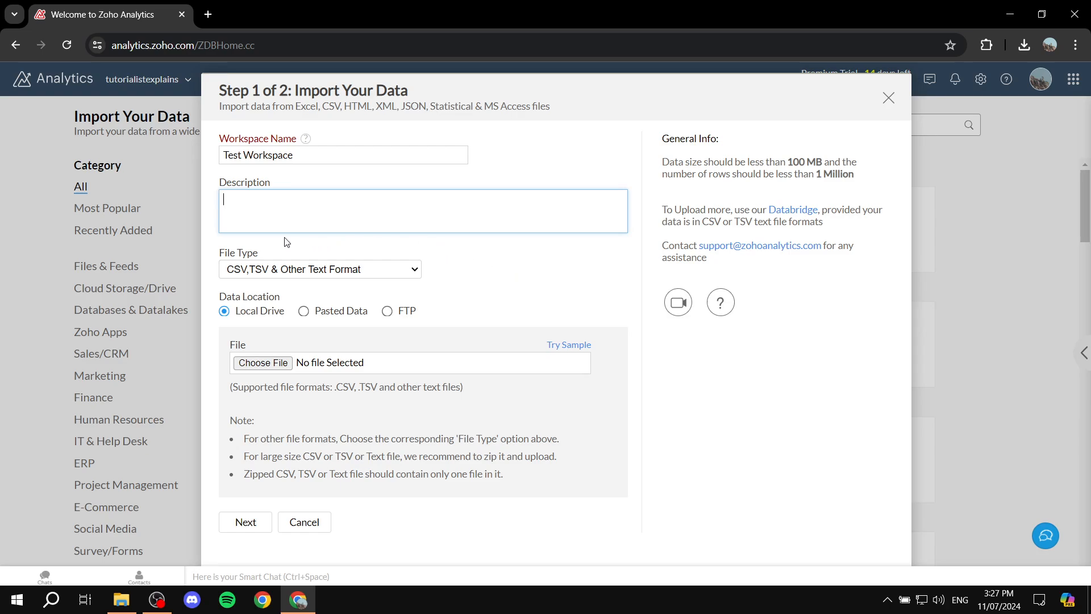
# - Set the file type to Excel, choose Sample - Superstore.xls from the Desktop folder, and continue to sheet selection
pyautogui.click(327, 268)
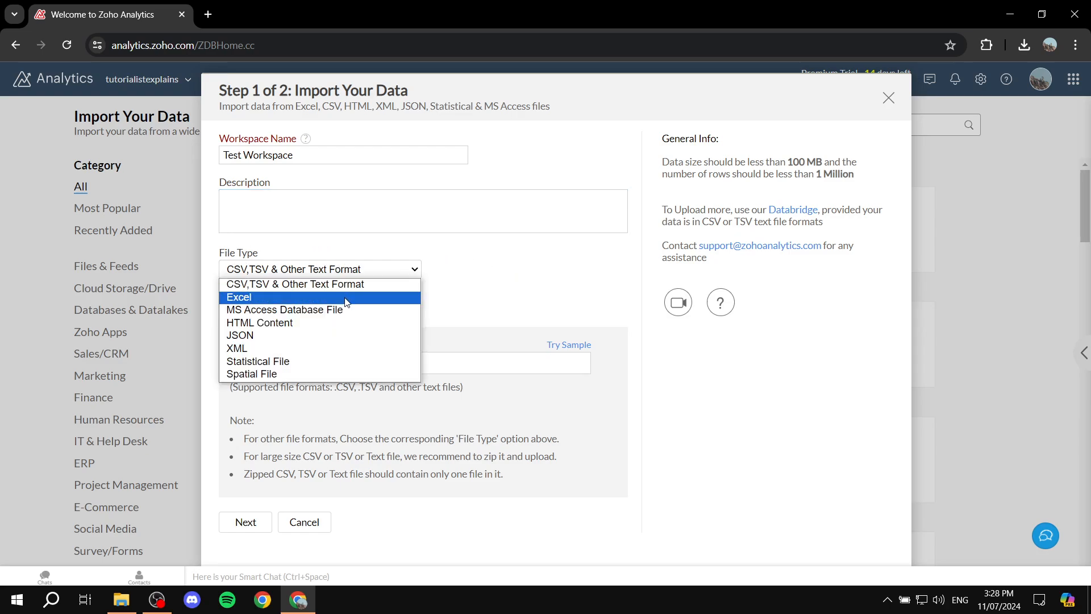
pyautogui.click(256, 296)
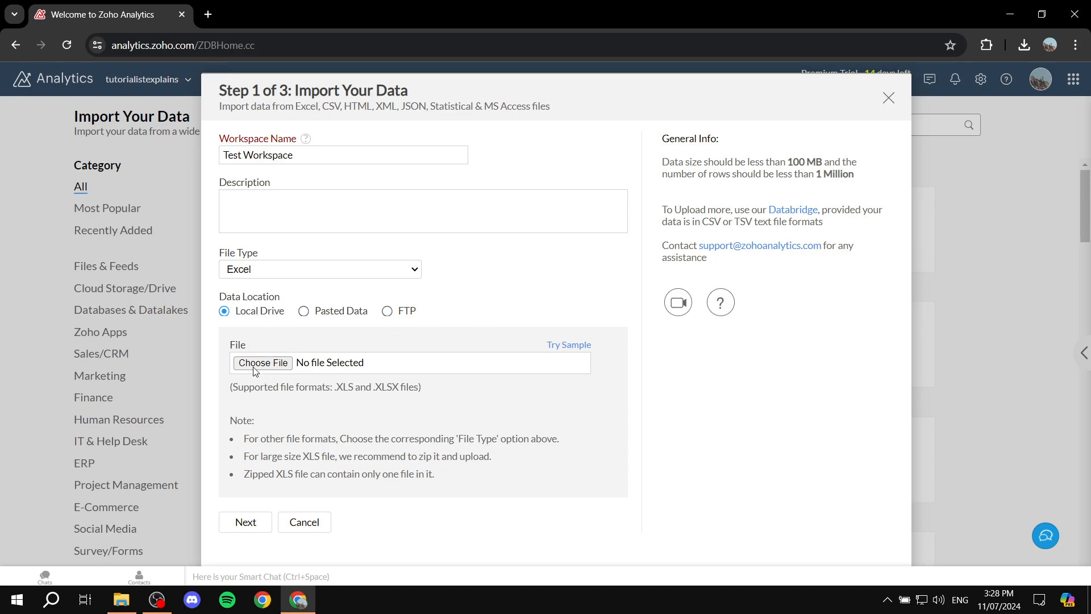
pyautogui.click(268, 367)
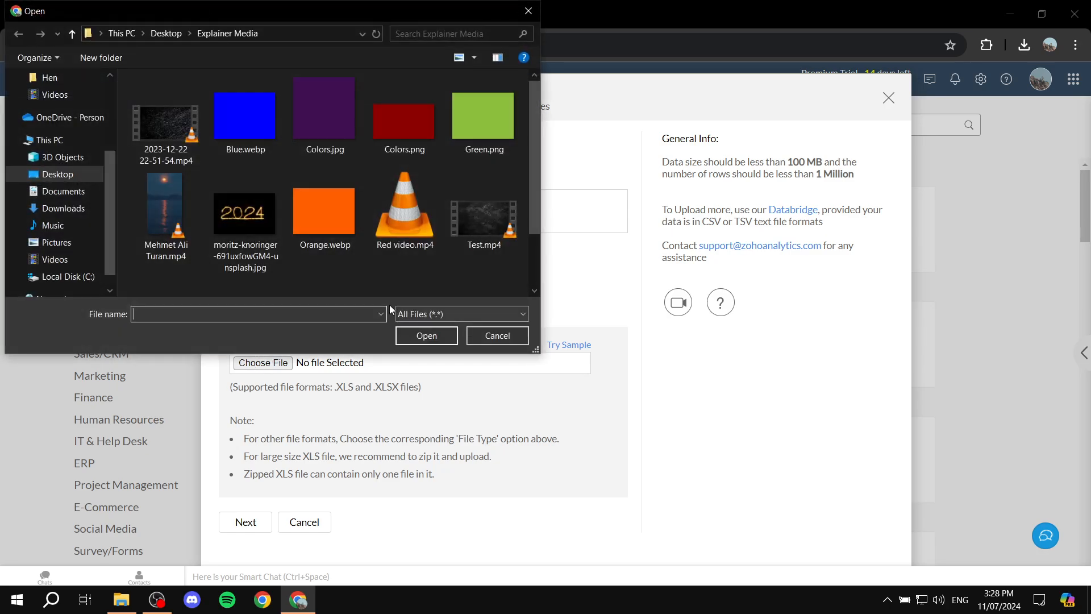
pyautogui.click(71, 176)
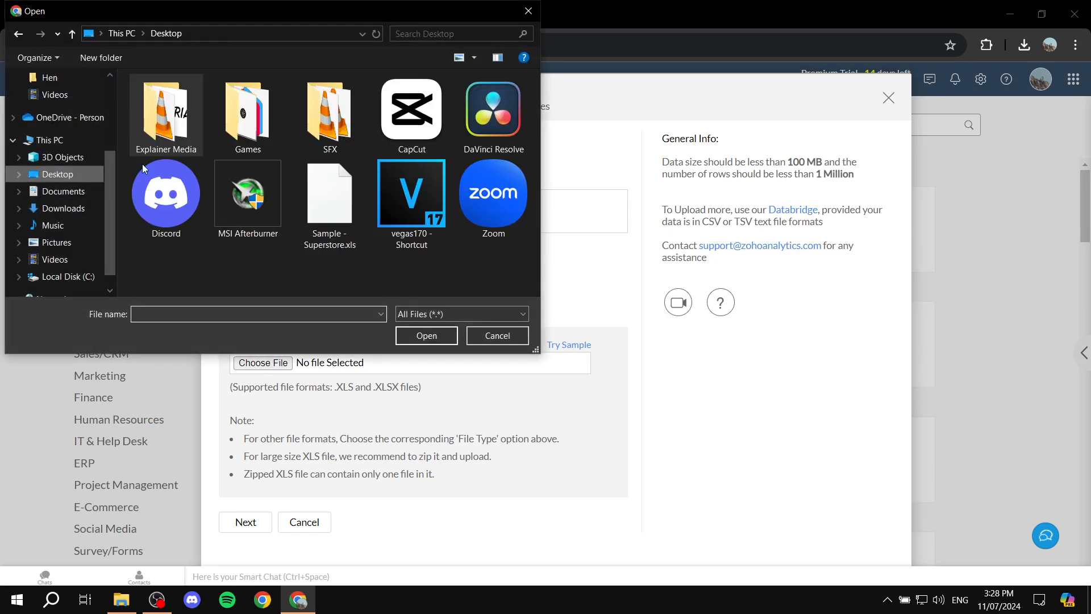
pyautogui.doubleClick(332, 239)
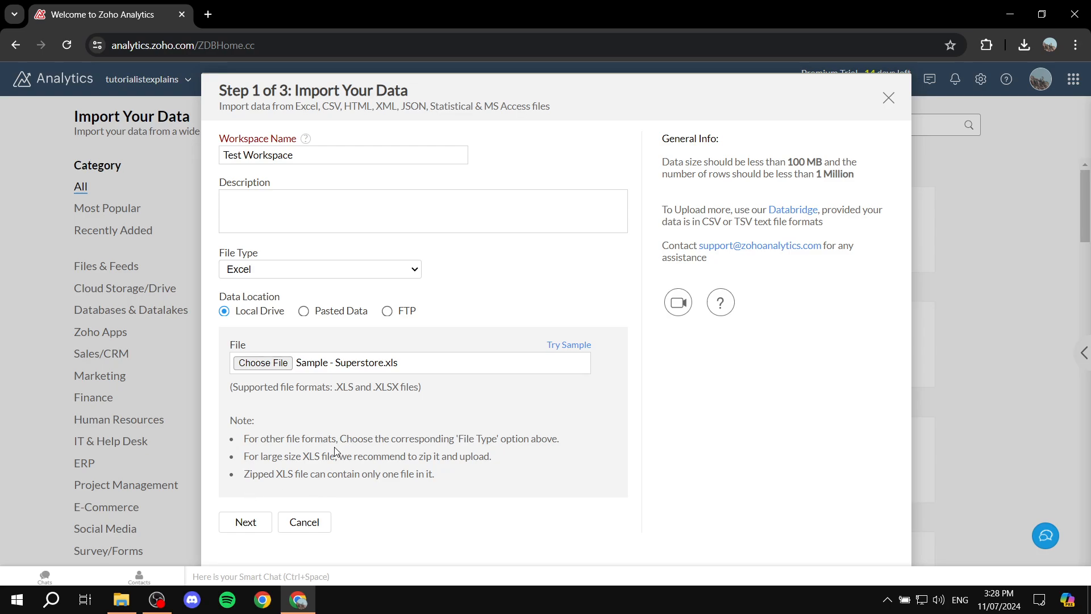
pyautogui.click(246, 518)
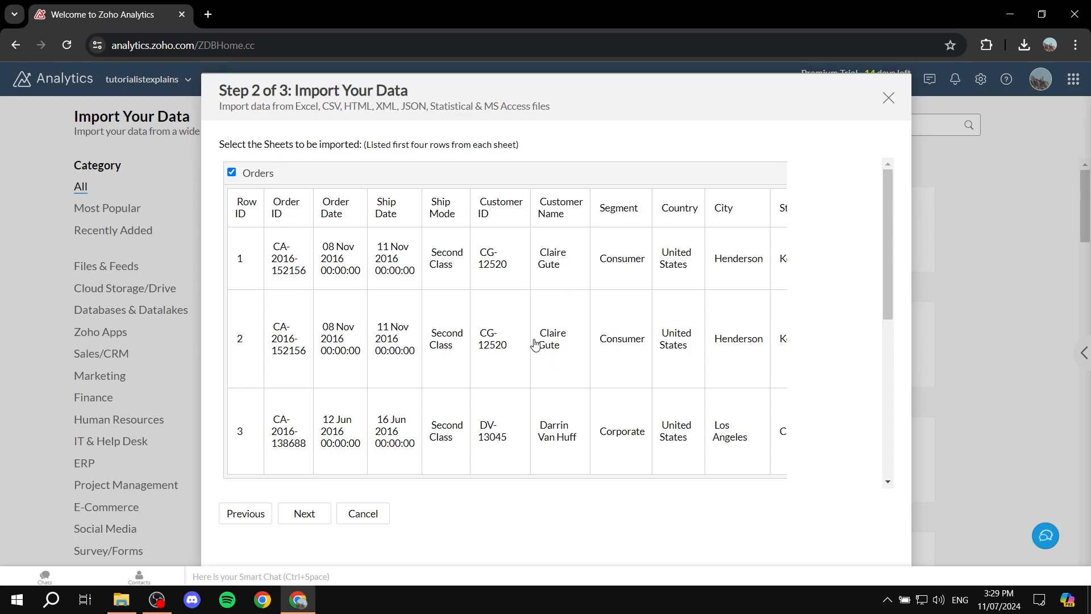
# - Review the Orders, Returns and People sheet previews, and continue the import with only the Orders sheet selected
pyautogui.scroll(-5, 538, 345)
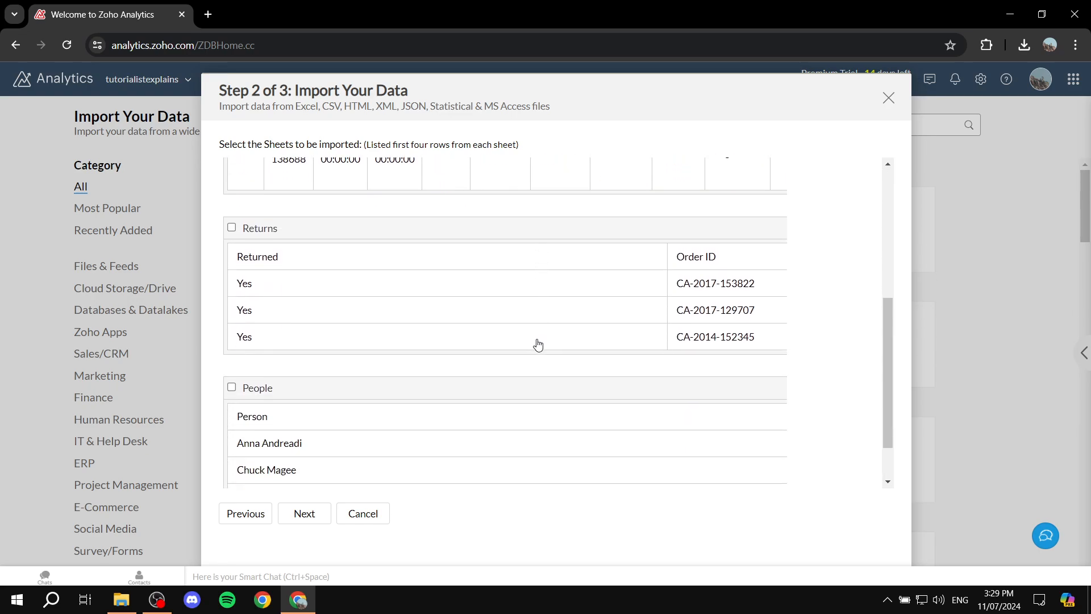
pyautogui.scroll(-2, 537, 344)
pyautogui.scroll(10, 533, 348)
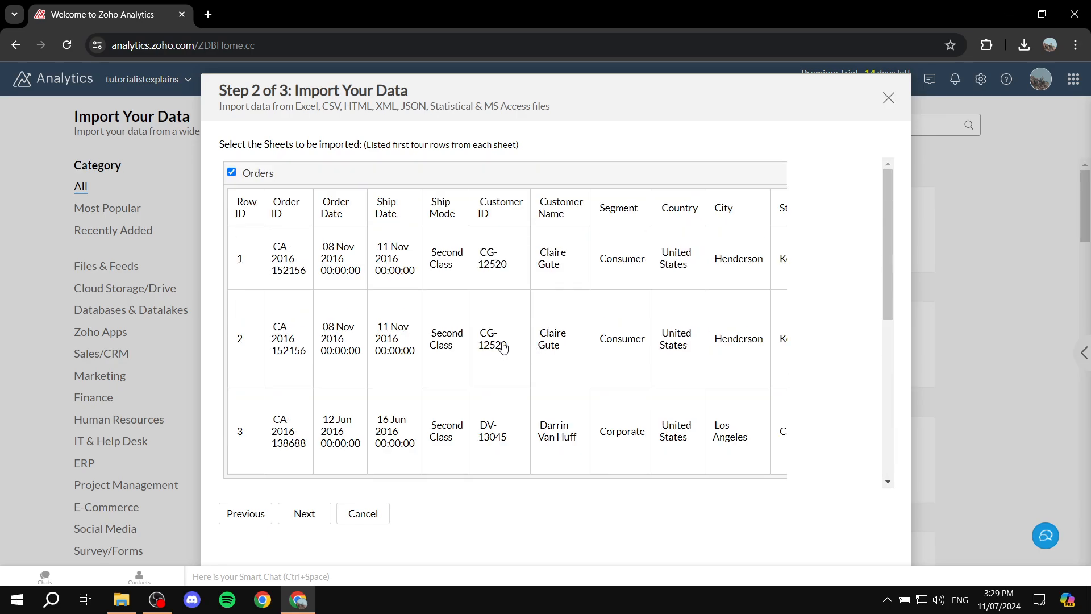
pyautogui.hscroll(10, 502, 349)
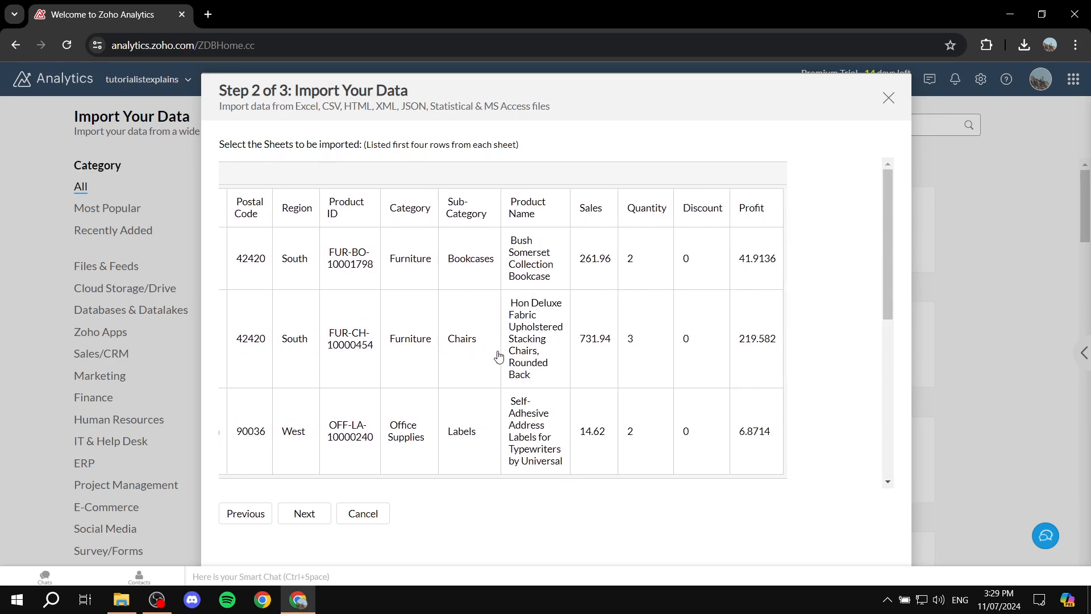
pyautogui.hscroll(-10, 499, 357)
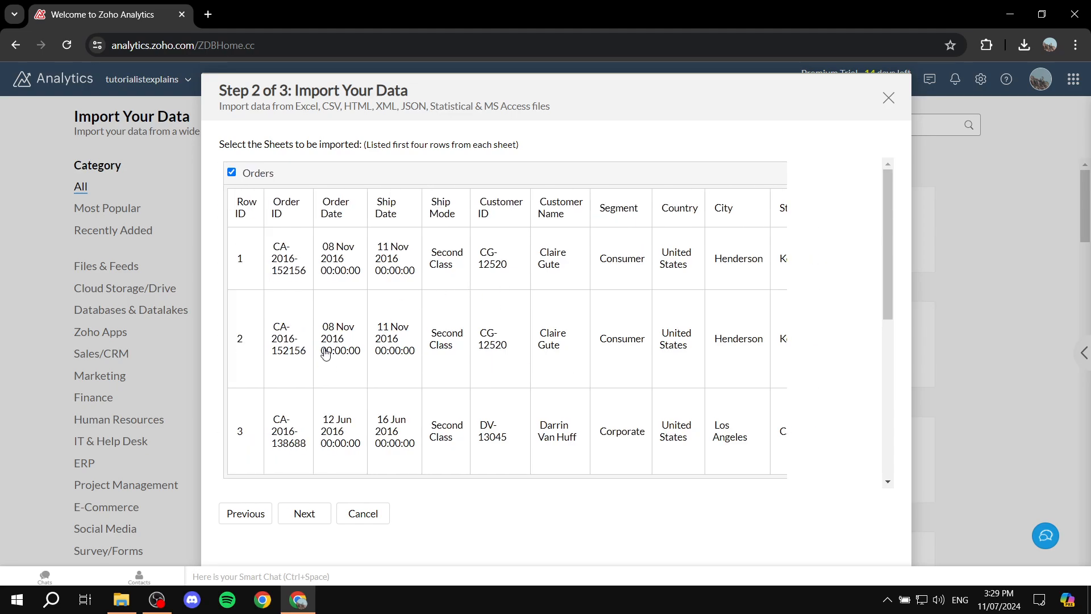
pyautogui.scroll(-10, 597, 372)
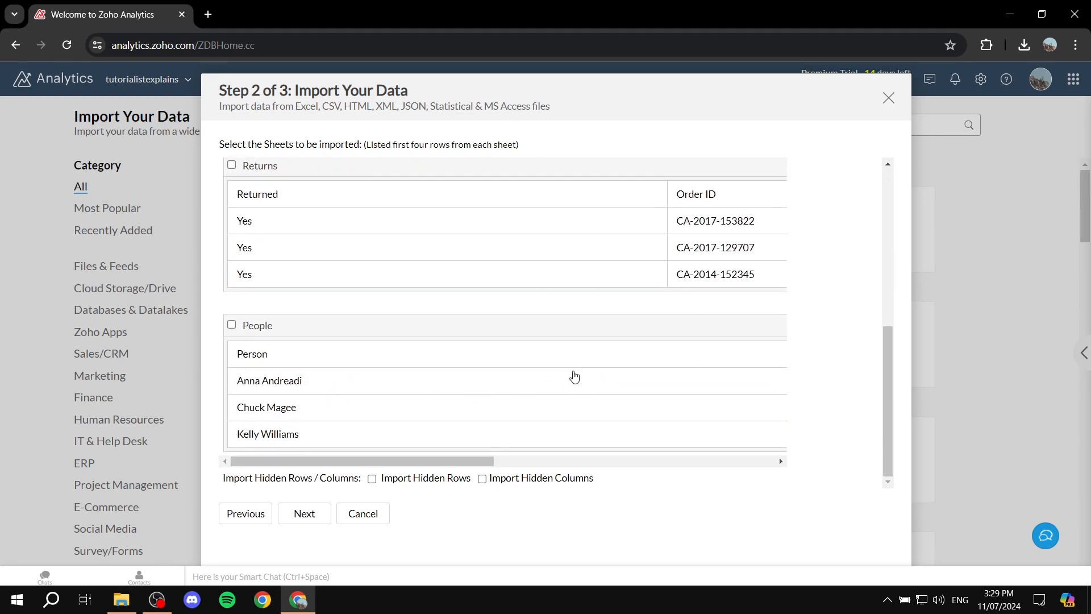
pyautogui.click(304, 513)
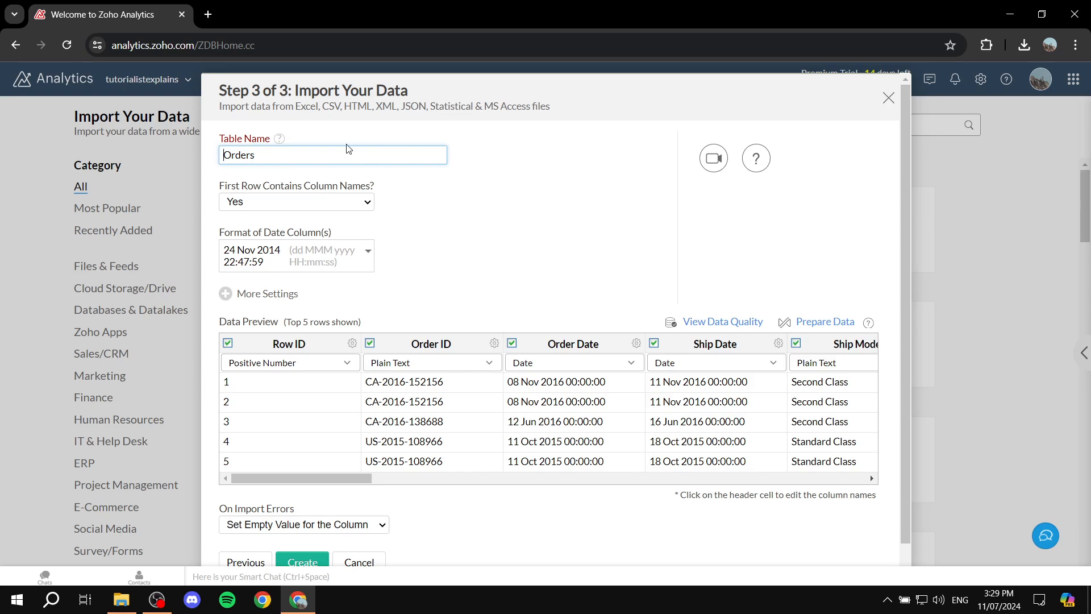
# - Keep the first row as column names for the Orders table and set the date column format to MMM dd, yyyy hh:mm a
pyautogui.moveTo(318, 159); pyautogui.dragTo(199, 160)
pyautogui.click(367, 196)
pyautogui.click(341, 214)
pyautogui.scroll(-1, 430, 199)
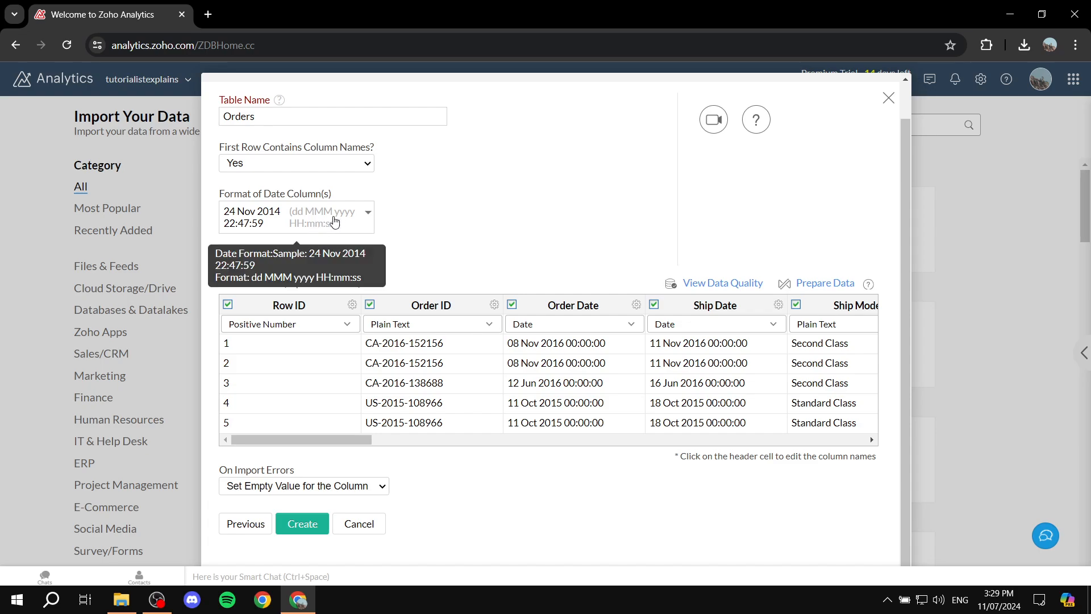
pyautogui.click(368, 212)
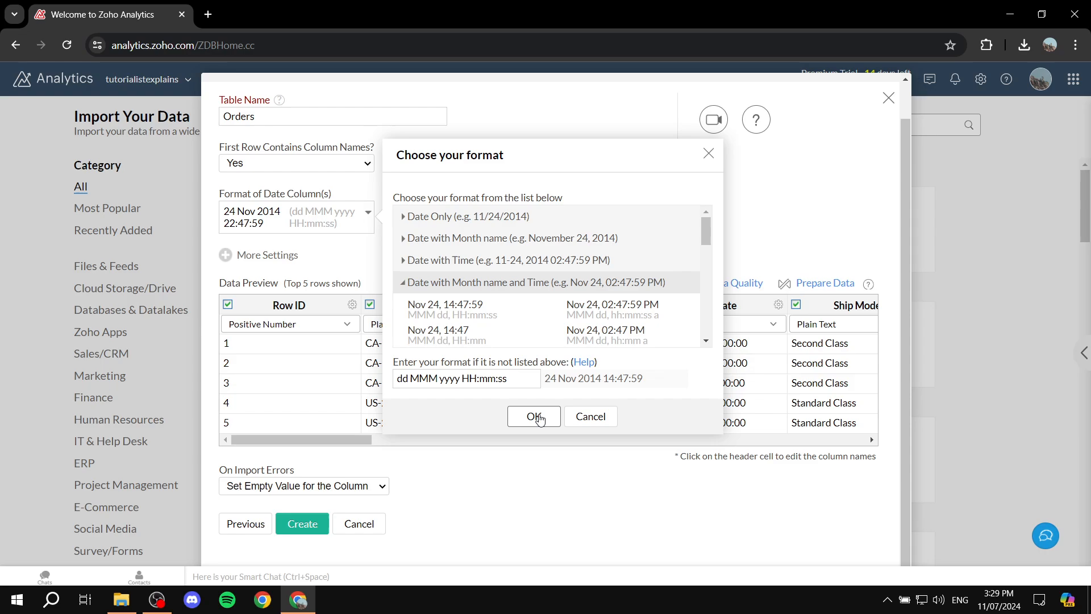
pyautogui.scroll(-2, 559, 260)
pyautogui.click(561, 260)
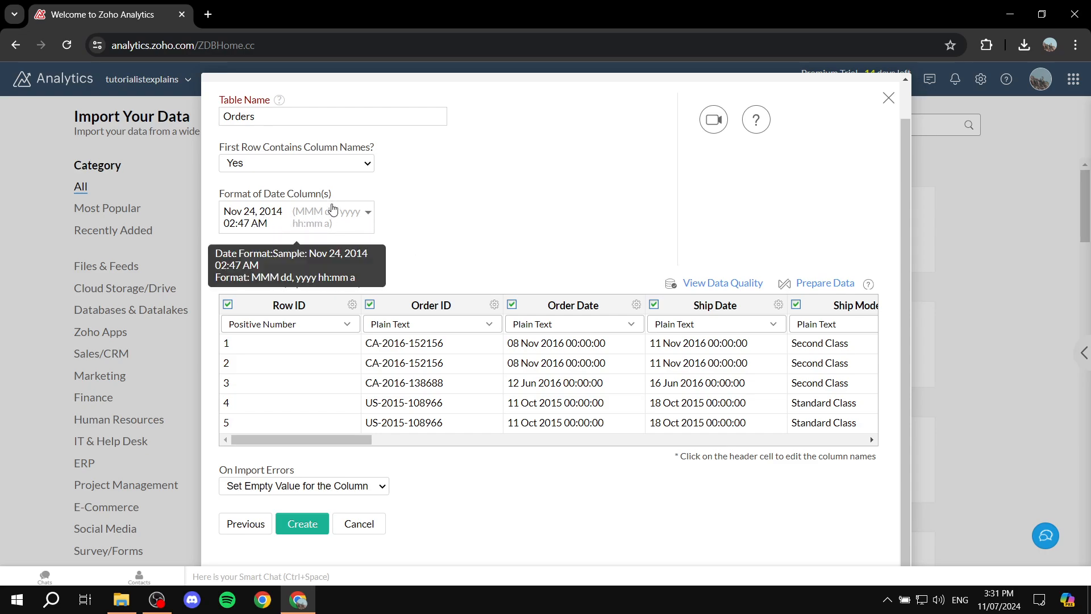
# - Check the thousand separator choices in the additional import settings and collapse those settings again
pyautogui.click(244, 256)
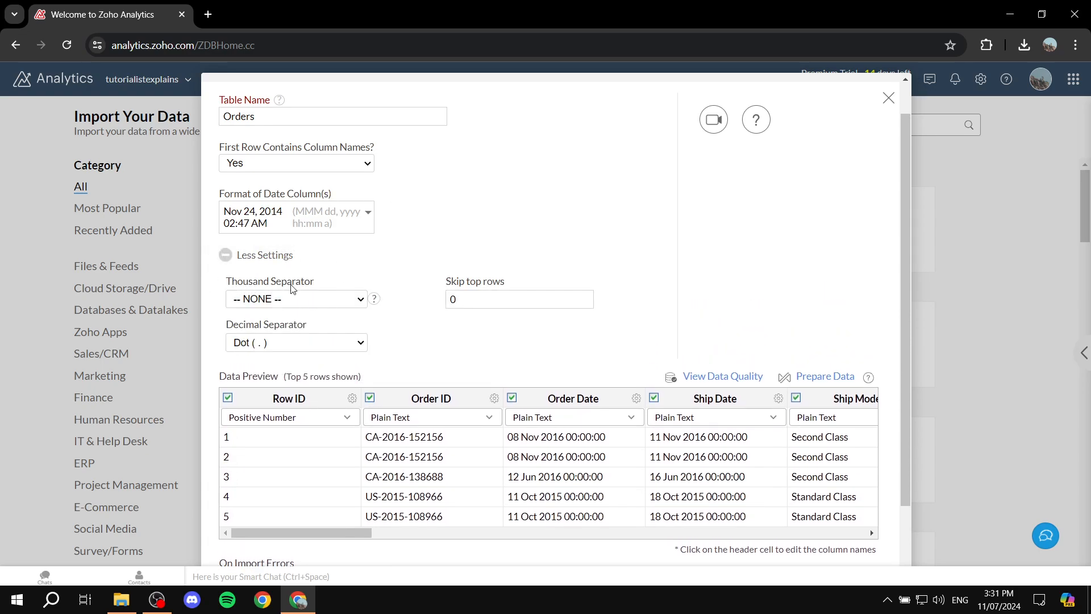
pyautogui.click(361, 301)
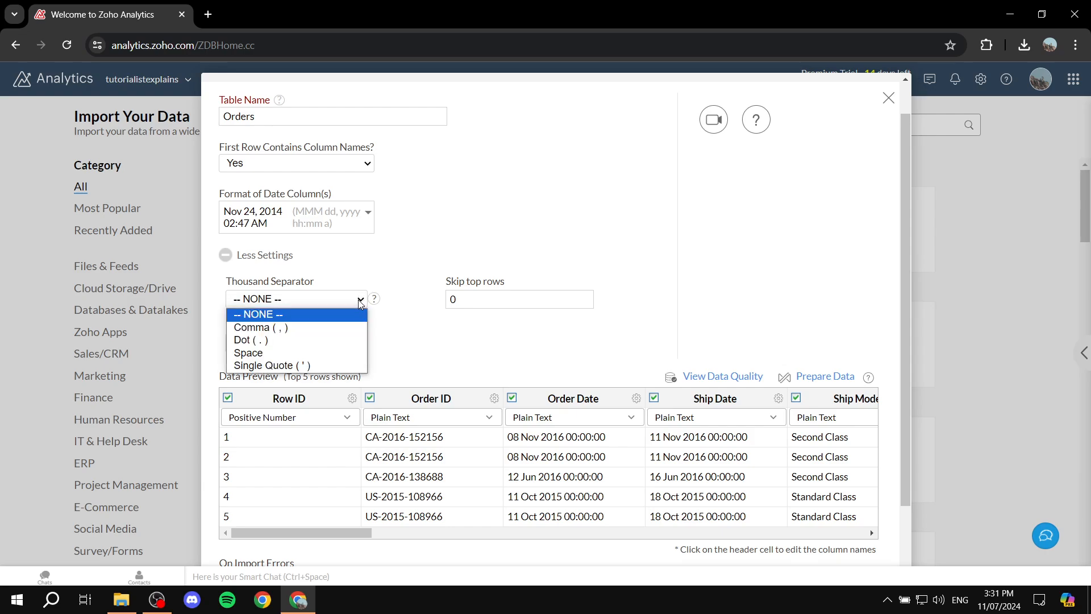
pyautogui.click(358, 299)
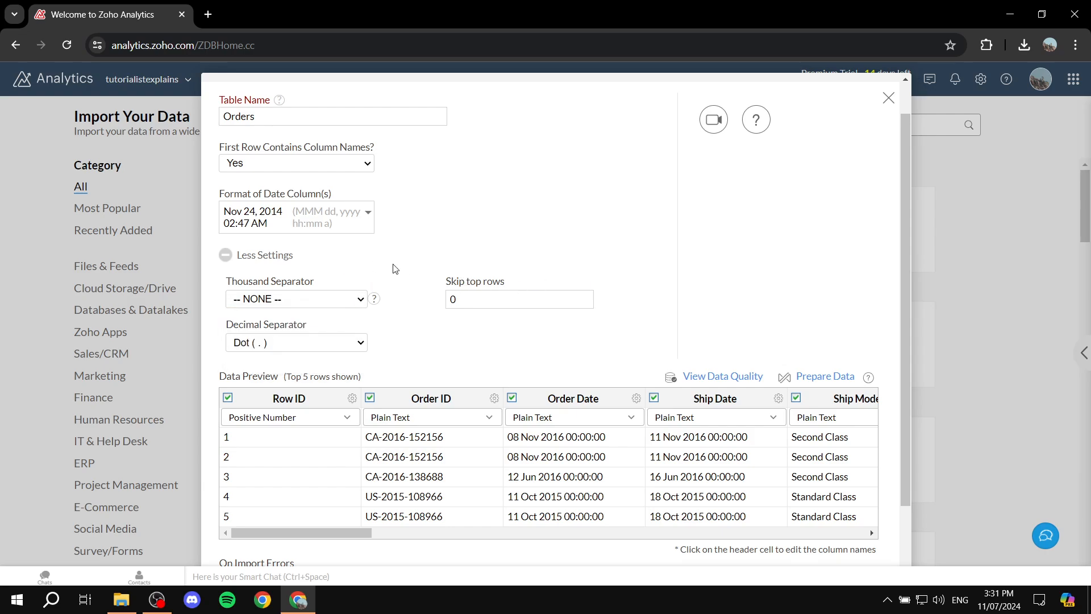
pyautogui.click(267, 255)
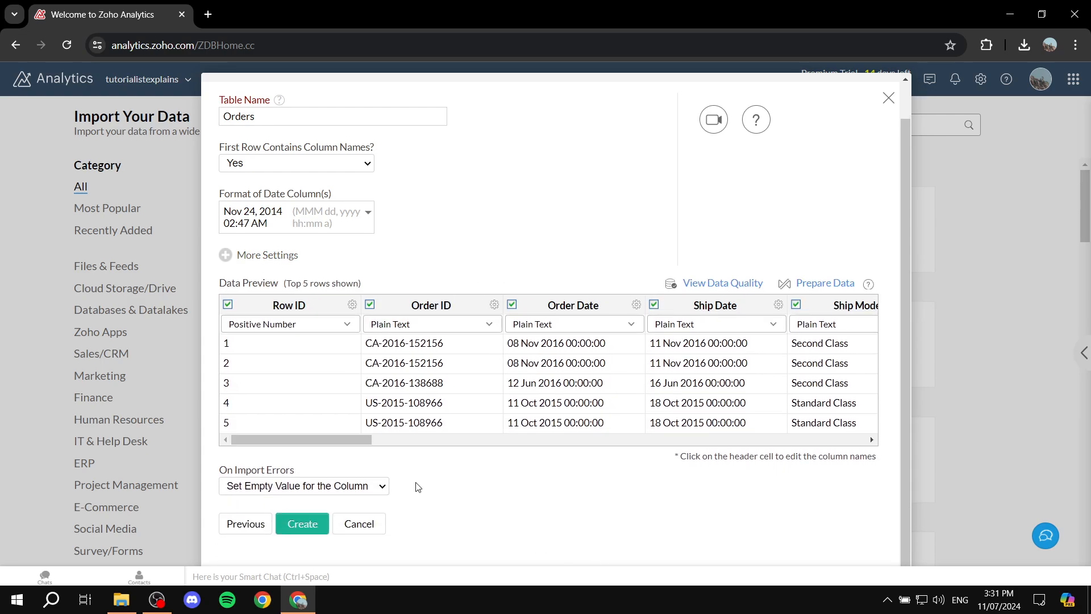
# - Create the Orders table, close the import summary, and decline the automatic report generation
pyautogui.click(306, 530)
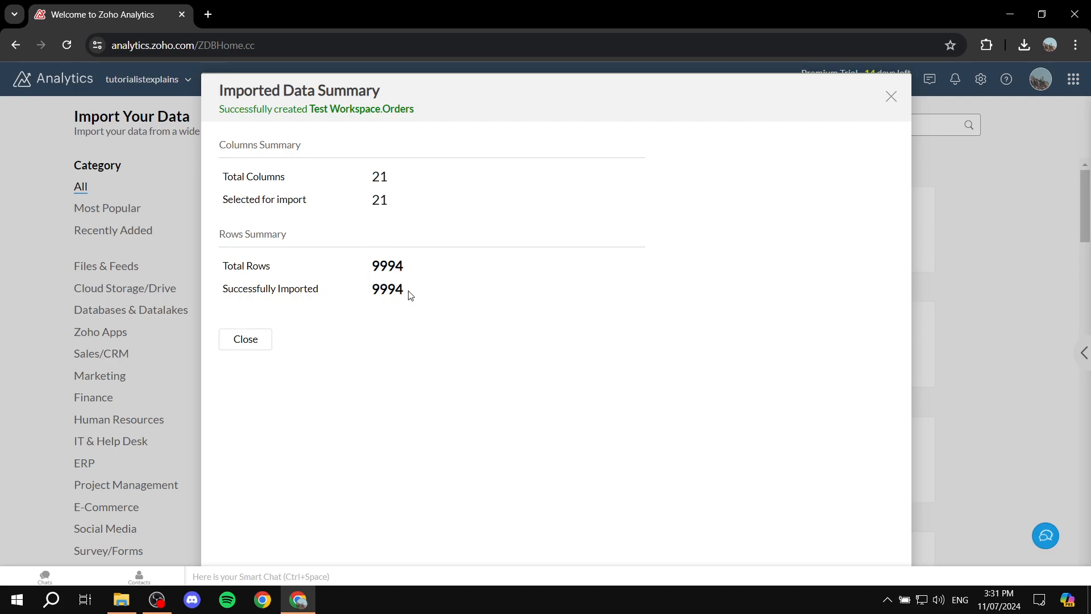
pyautogui.moveTo(410, 295); pyautogui.dragTo(389, 182)
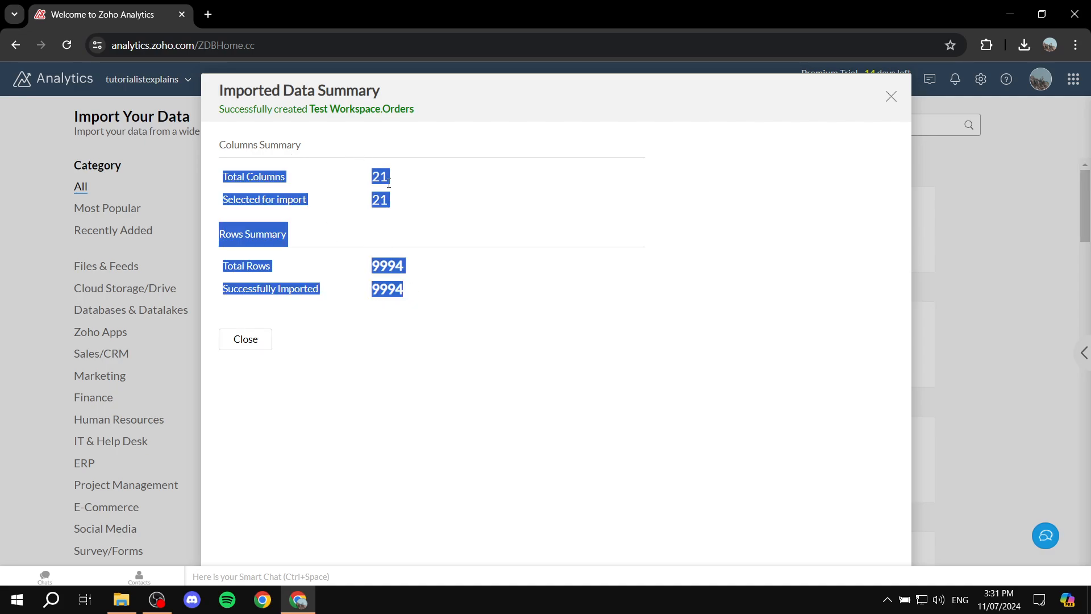
pyautogui.click(261, 339)
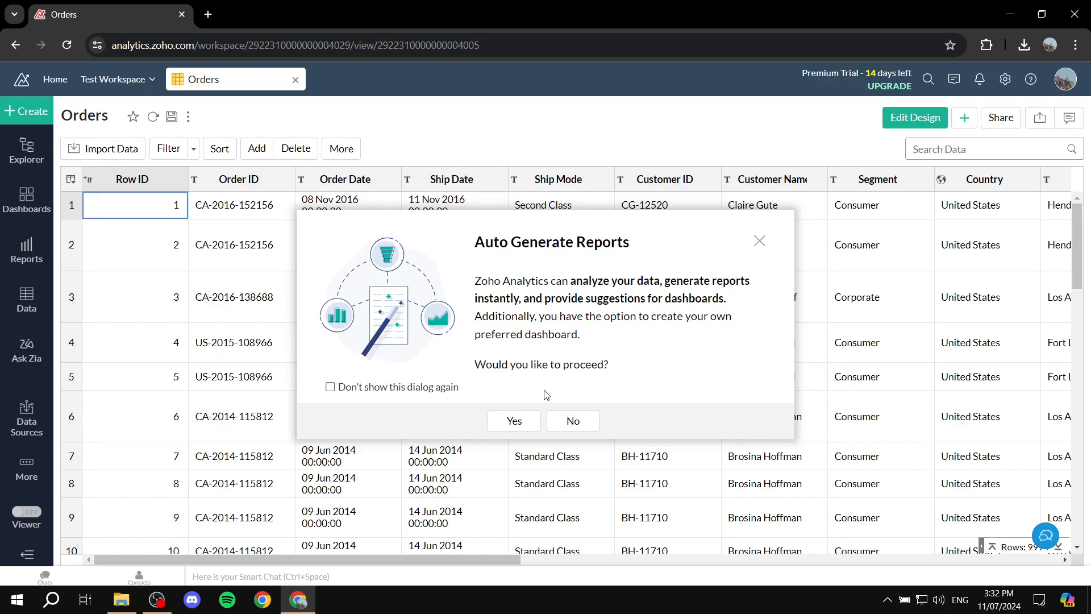
pyautogui.click(571, 419)
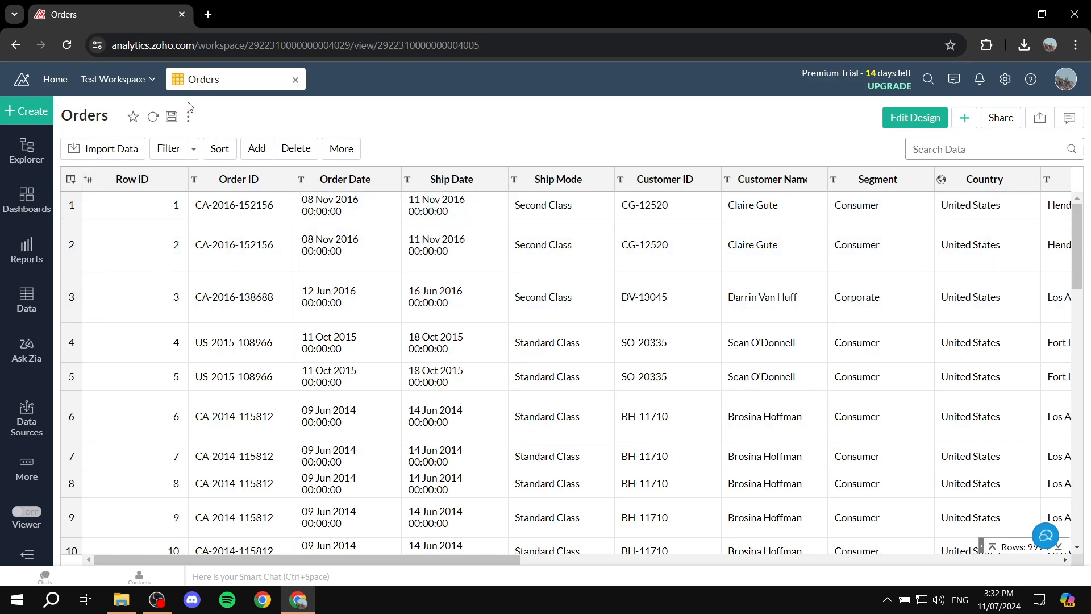
# - Check the list of available workspaces and close it
pyautogui.click(136, 83)
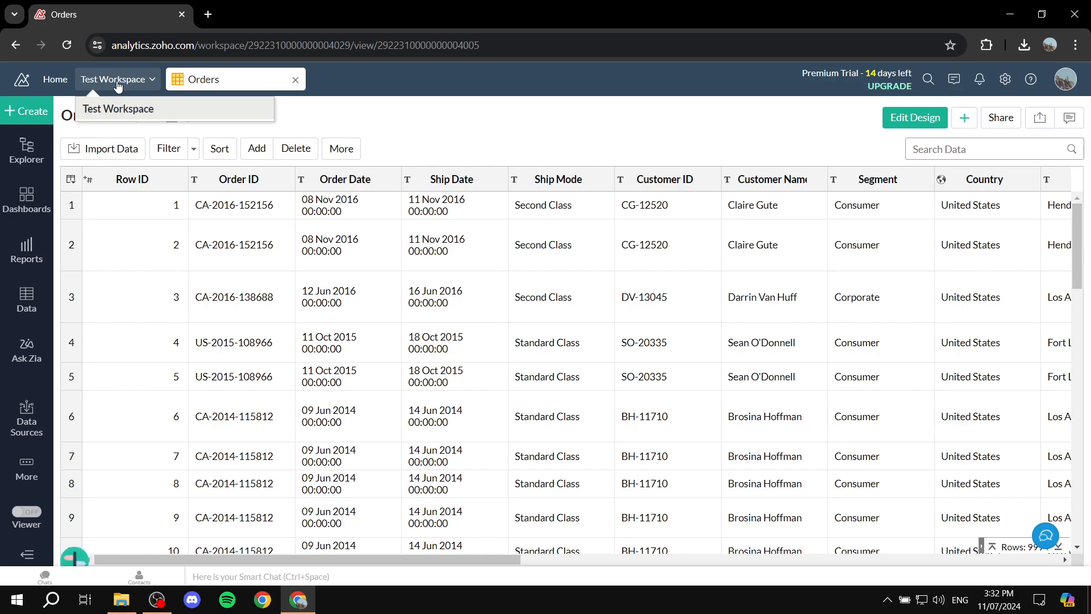
pyautogui.click(117, 85)
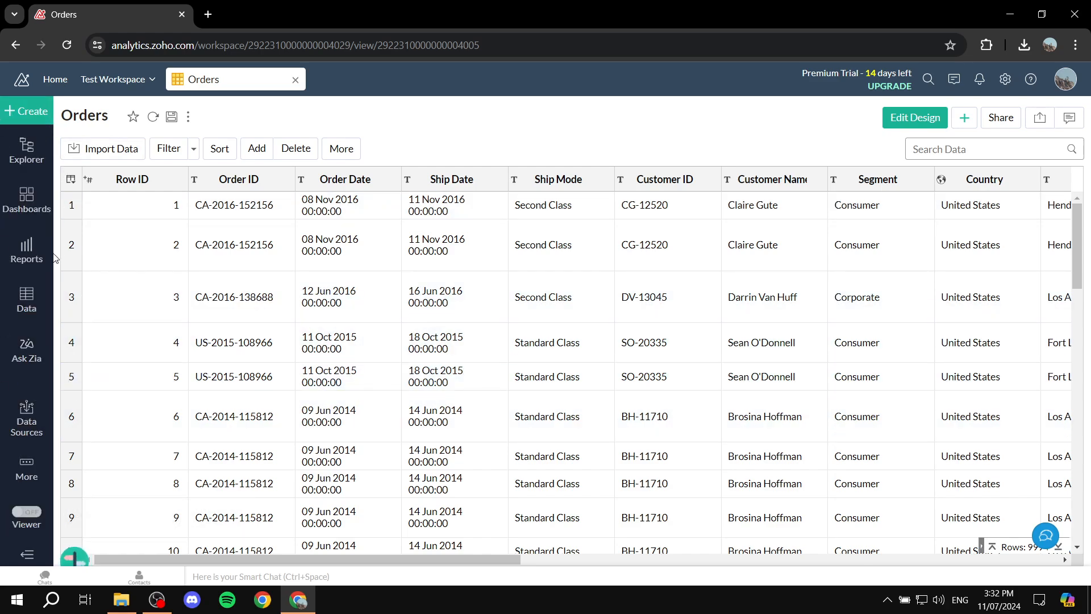
# - Look through the workspace list, the explorer contents, and the dashboards, reports and data sections of Test Workspace
pyautogui.click(142, 82)
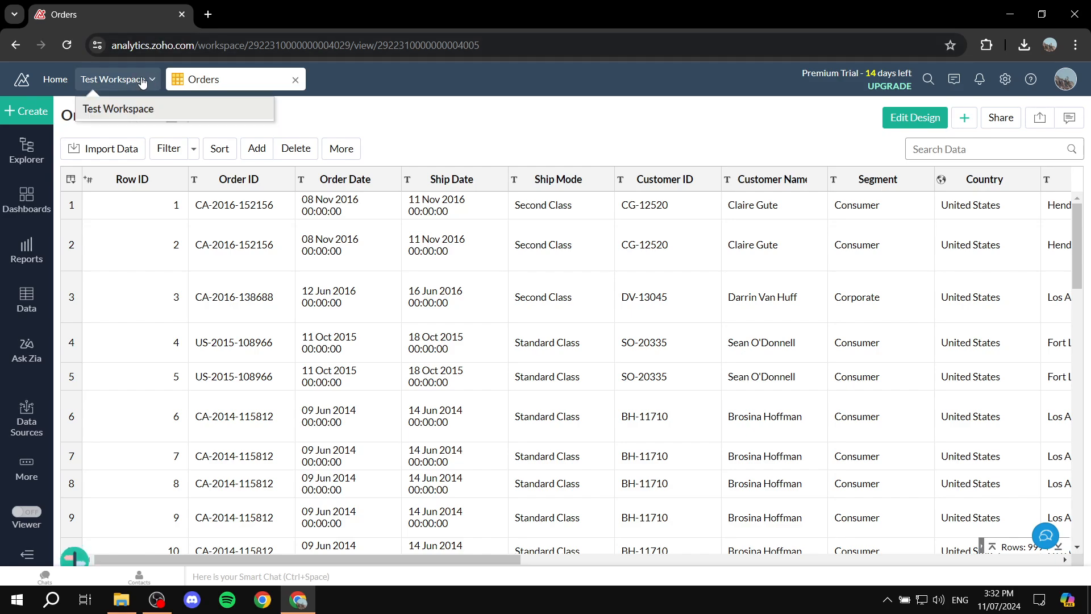
pyautogui.click(289, 126)
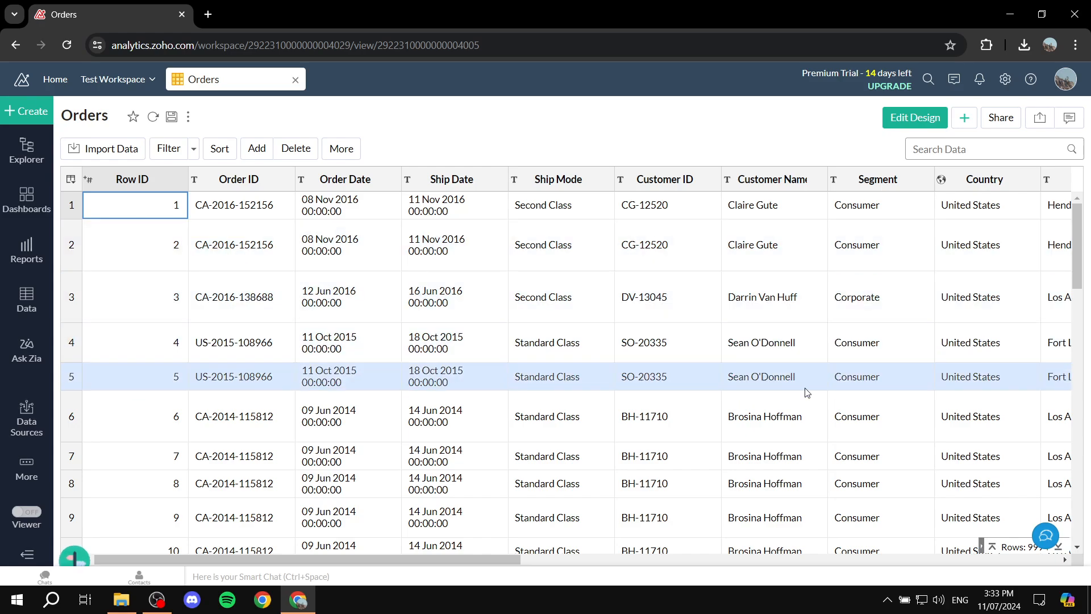
pyautogui.click(34, 156)
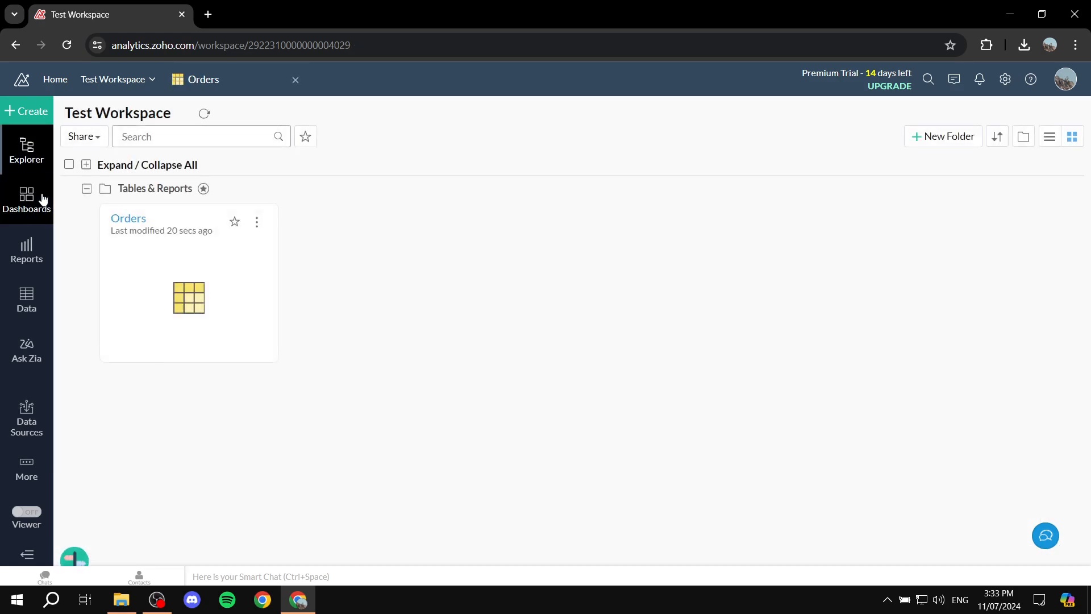
pyautogui.click(26, 203)
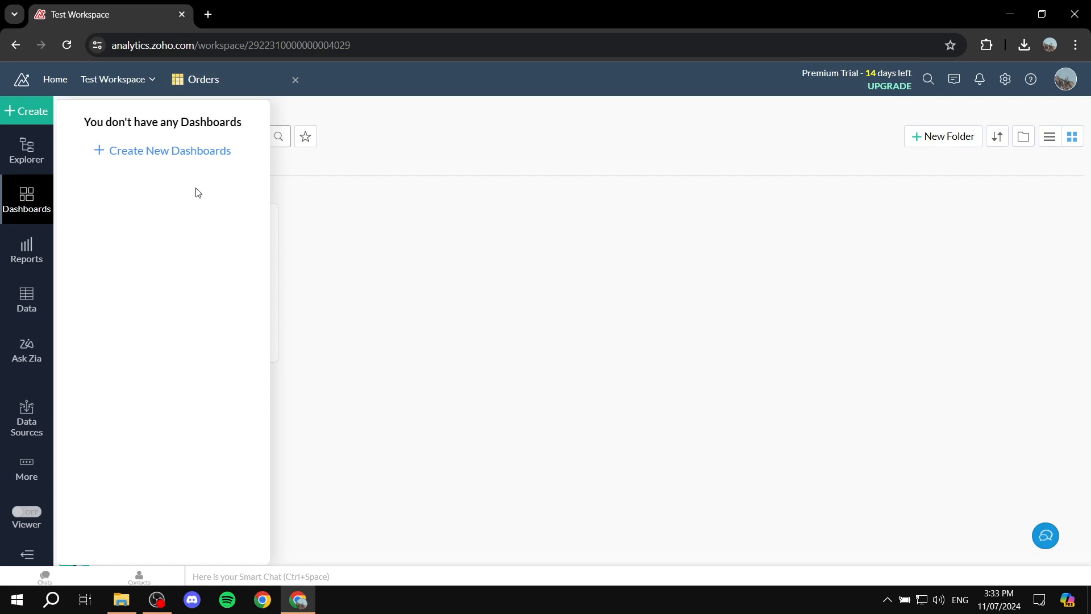
pyautogui.click(26, 248)
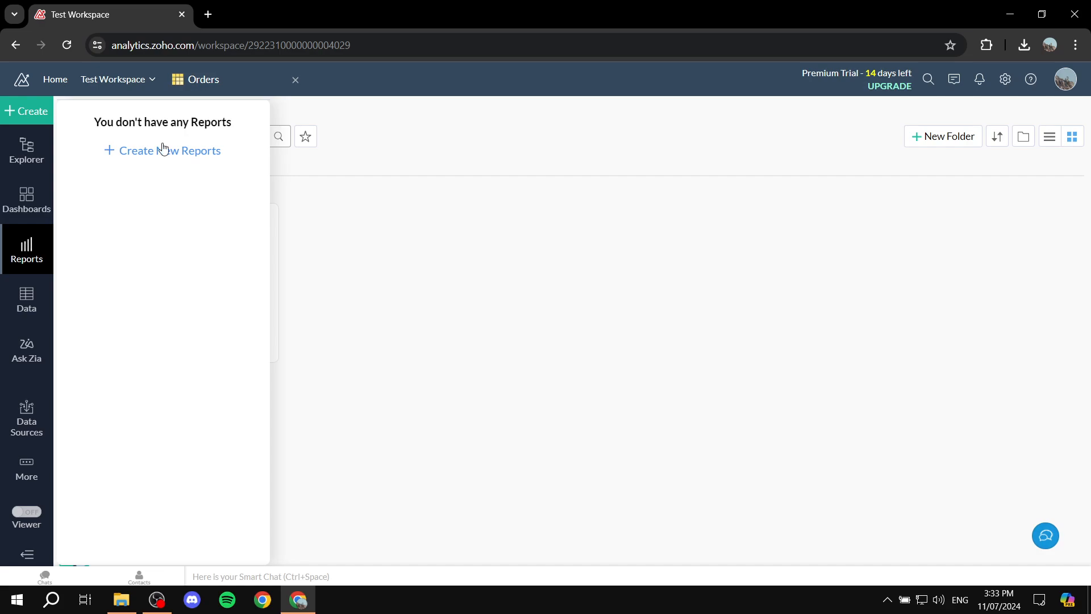
pyautogui.click(37, 302)
# - View Ask Zia after skipping its introduction, check the workspace's data sources, and return to the explorer
pyautogui.click(25, 349)
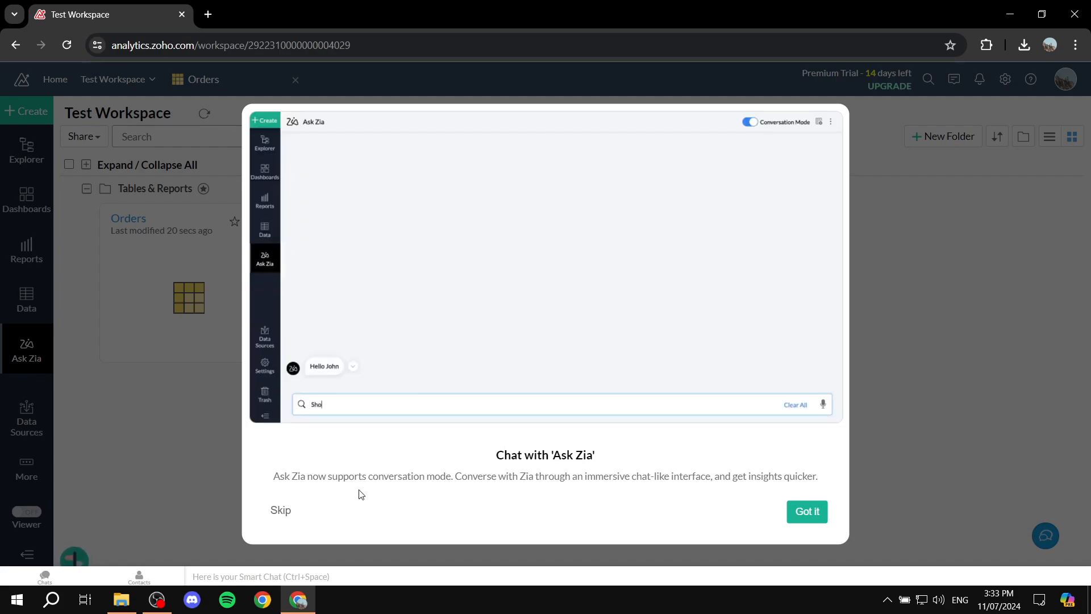
pyautogui.click(288, 517)
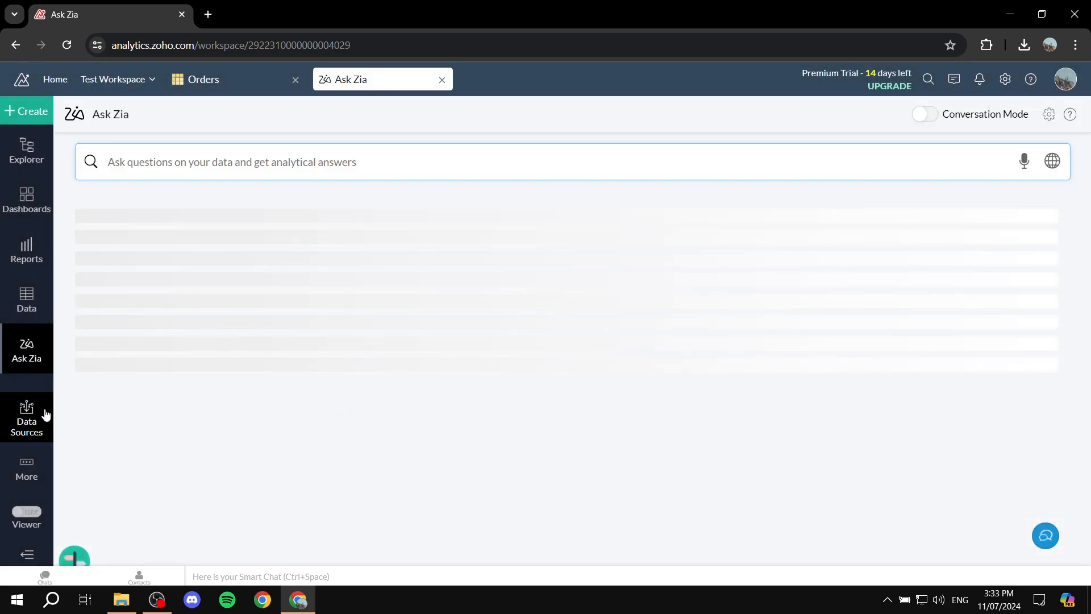
pyautogui.click(30, 425)
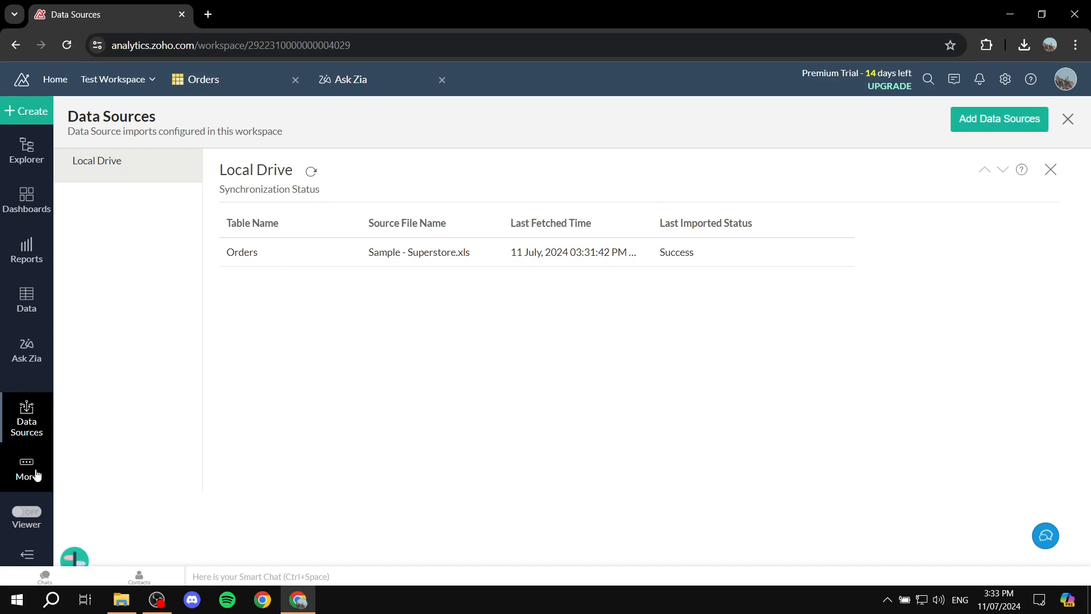
pyautogui.click(28, 160)
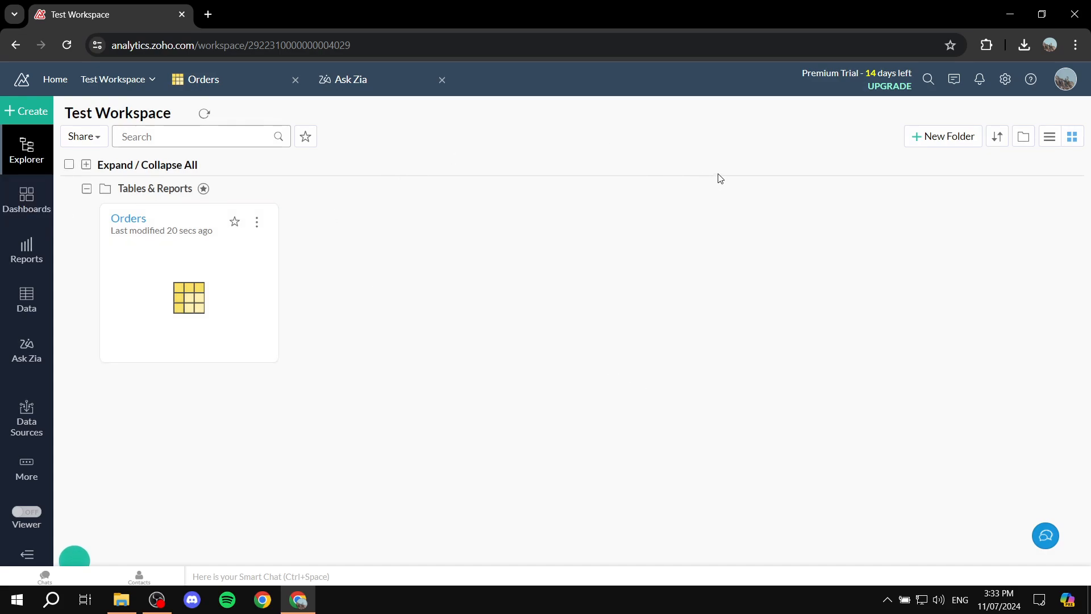
# - Switch the interface to dark mode in the account profile settings and close the profile
pyautogui.click(1068, 78)
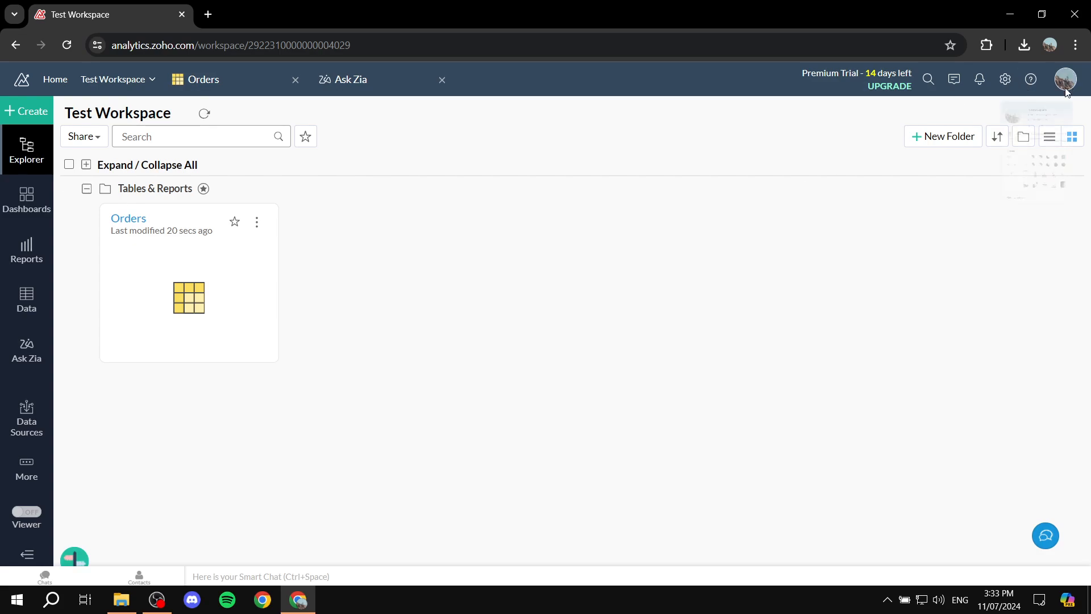
pyautogui.click(845, 280)
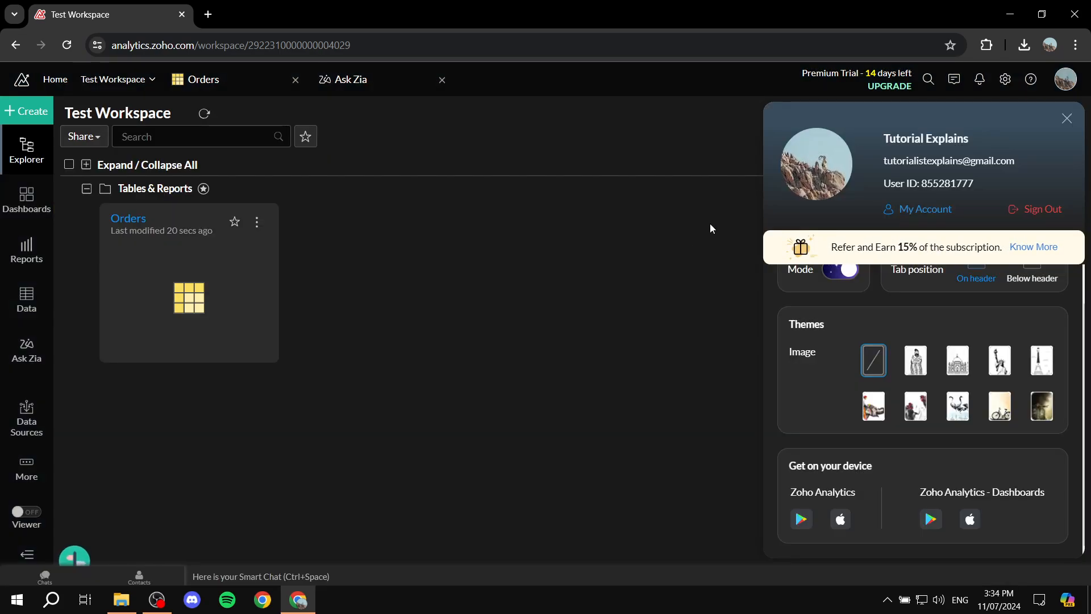
pyautogui.click(672, 257)
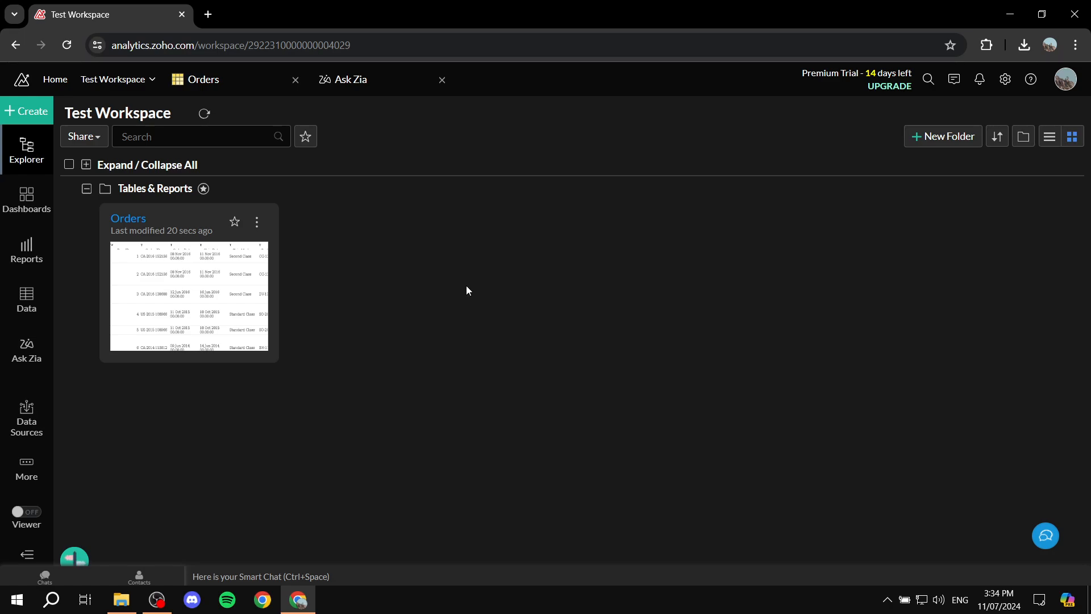
# - Close the Ask Zia view, return to the workspace explorer and check its sorting options
pyautogui.click(441, 80)
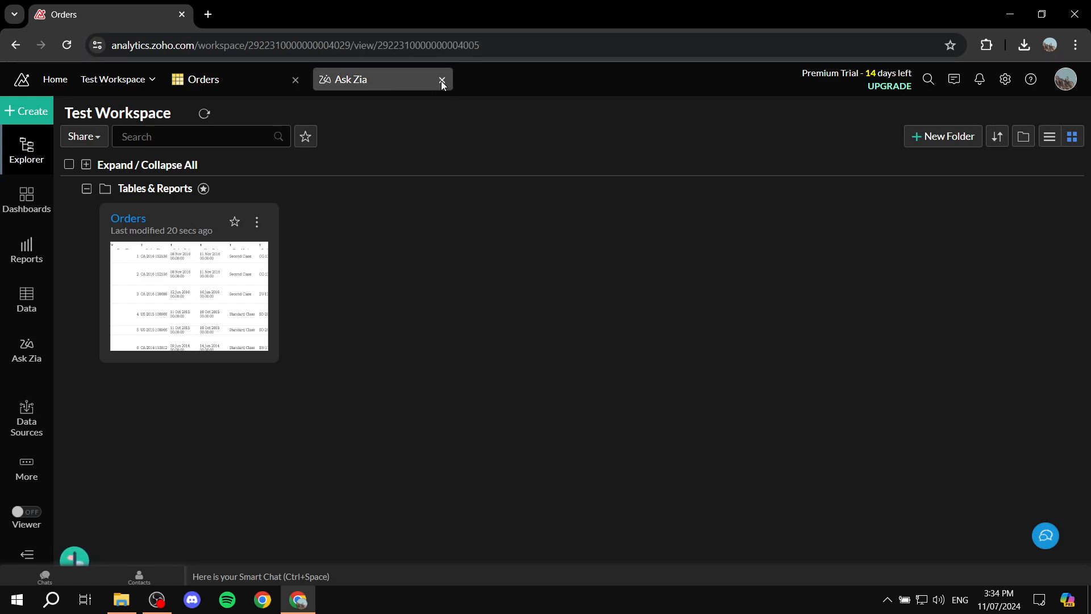
pyautogui.click(33, 156)
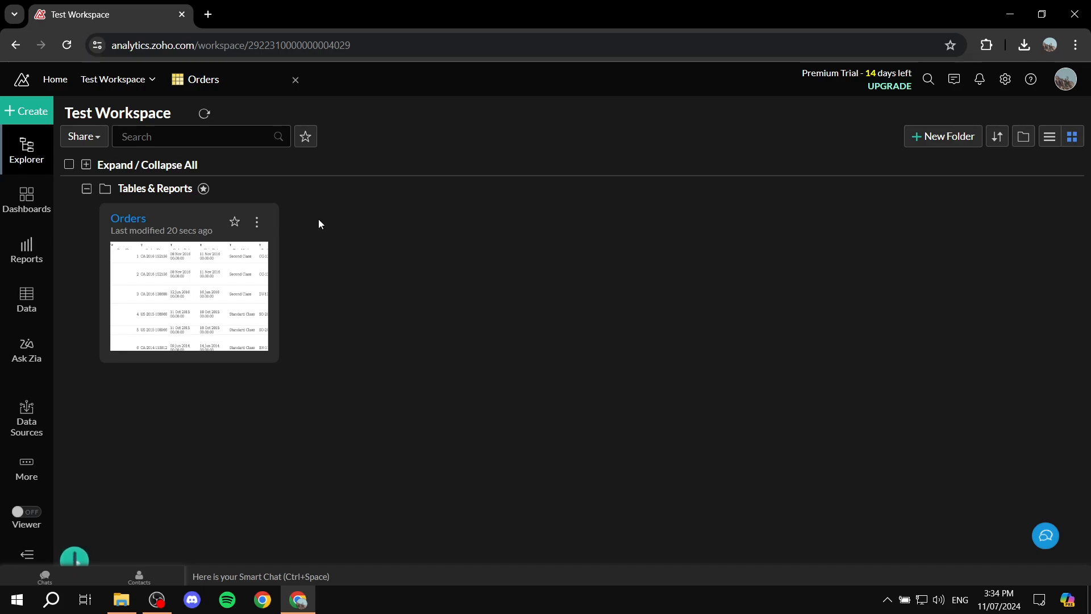
pyautogui.click(1001, 144)
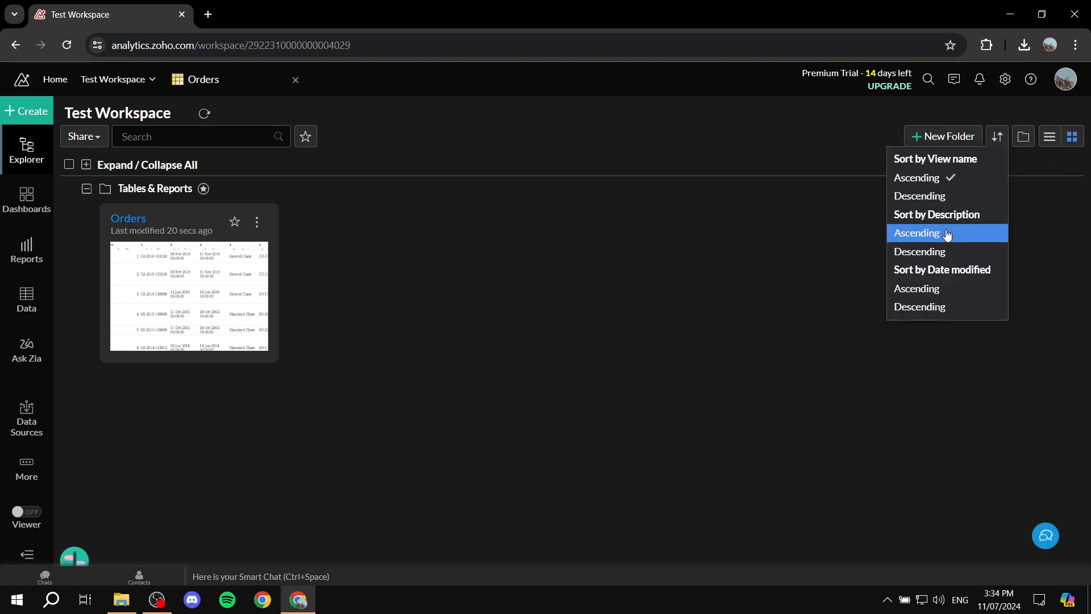
pyautogui.click(1030, 380)
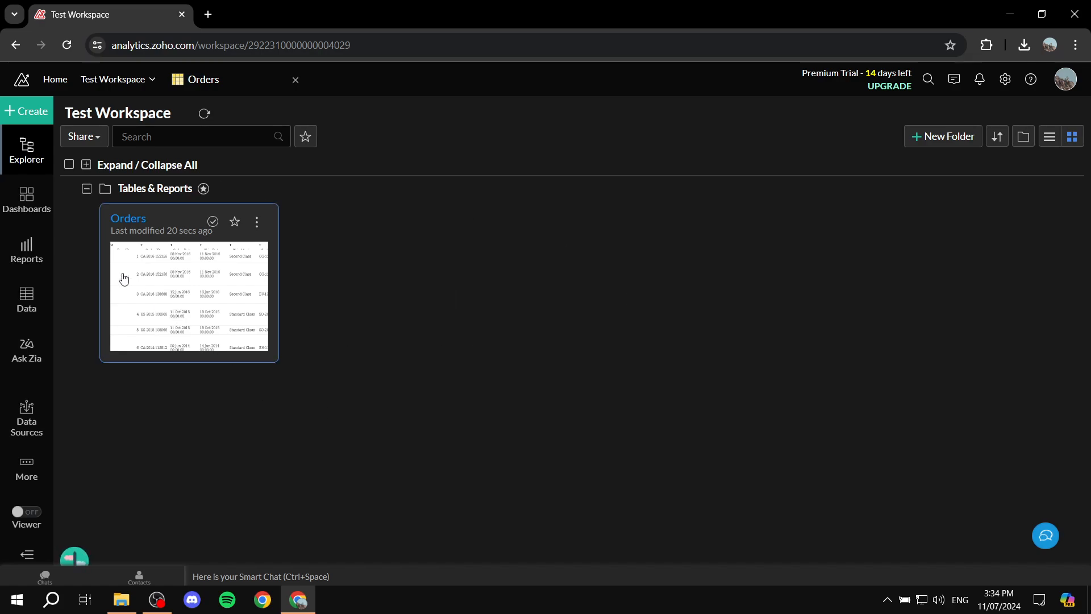
# - Create a new dashboard in Test Workspace and place the Orders table on it
pyautogui.click(27, 198)
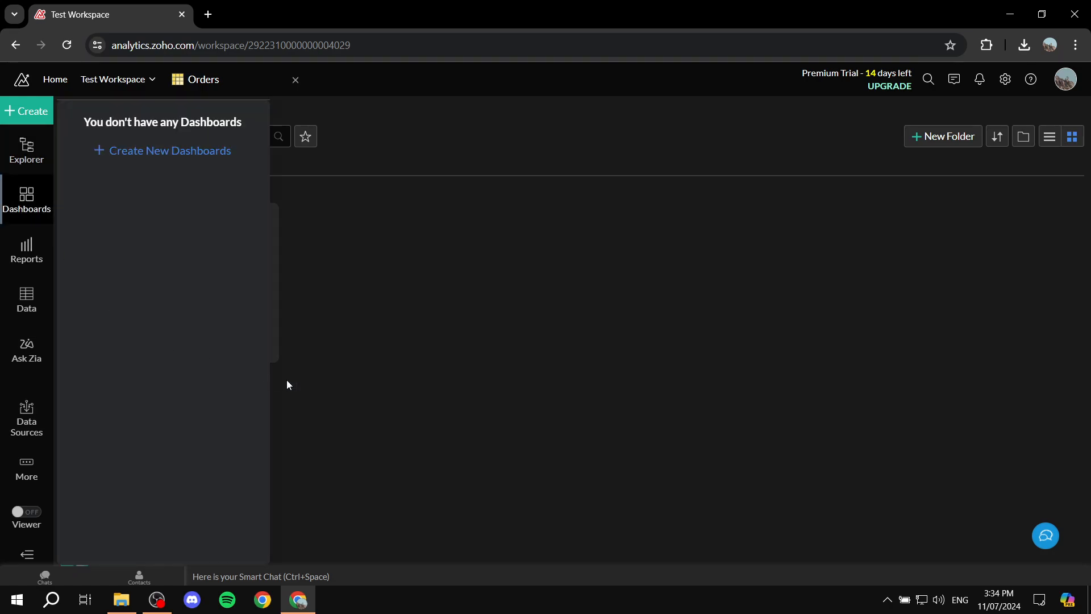
pyautogui.click(154, 151)
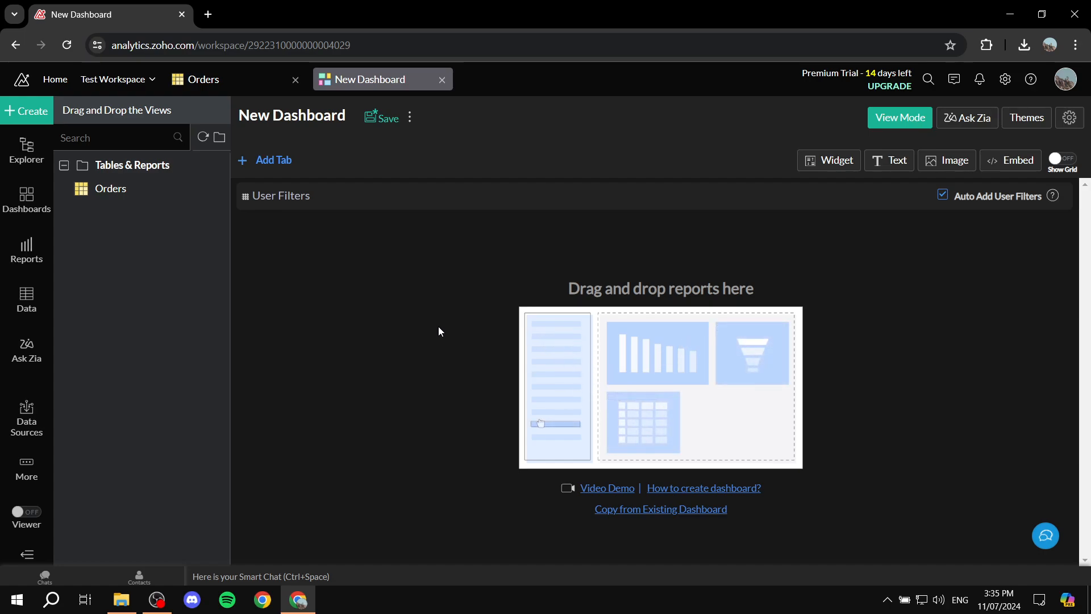
pyautogui.moveTo(133, 191); pyautogui.dragTo(387, 286)
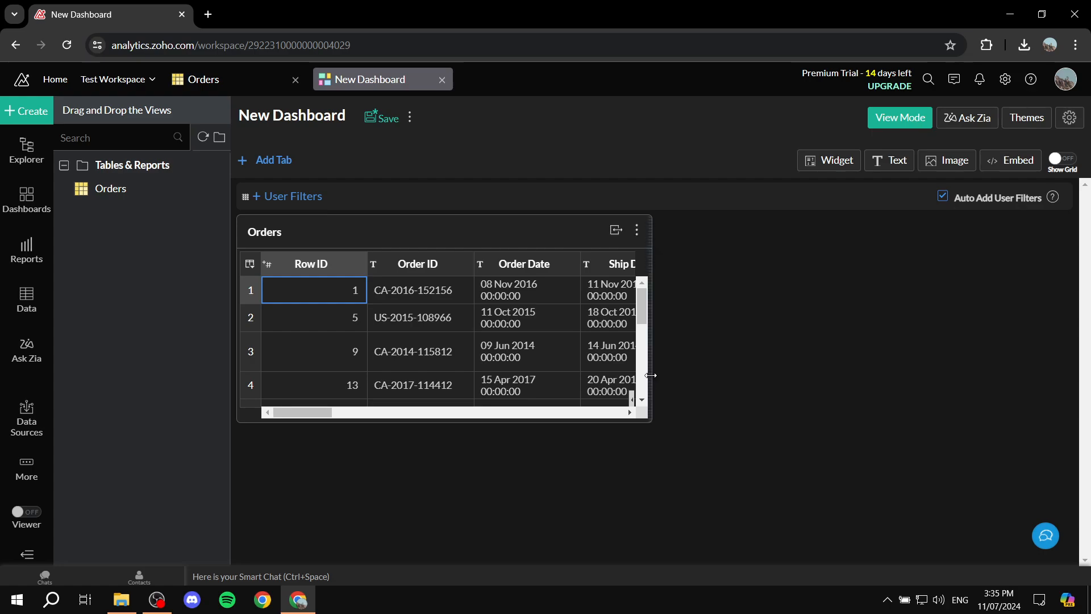
# - Resize the Orders table on the dashboard, making it taller and trying different widths, ending at roughly half the canvas width
pyautogui.moveTo(652, 374); pyautogui.dragTo(1072, 376)
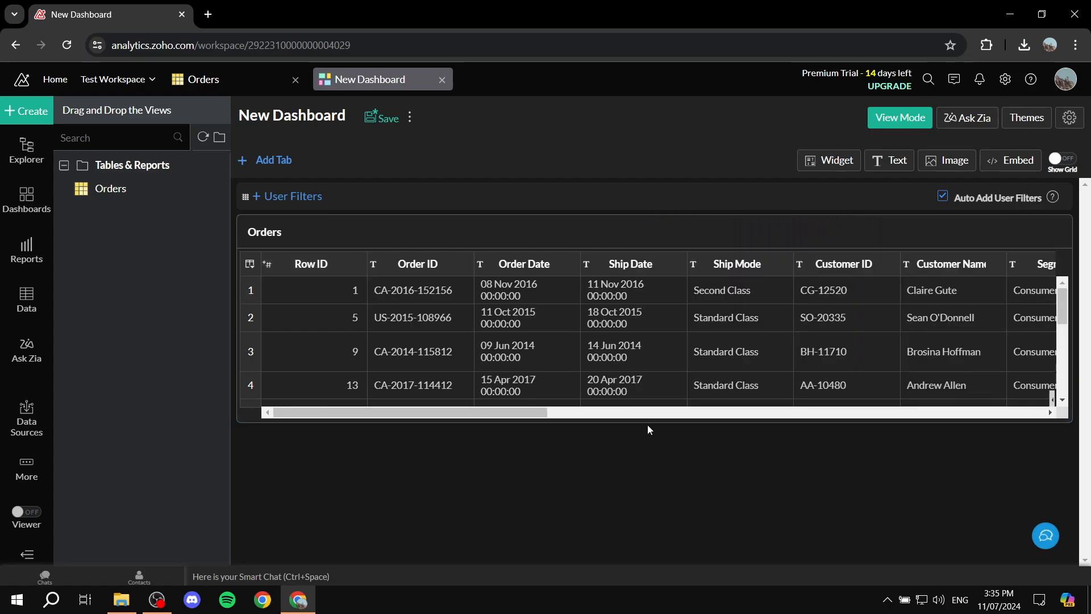
pyautogui.moveTo(648, 422); pyautogui.dragTo(650, 528)
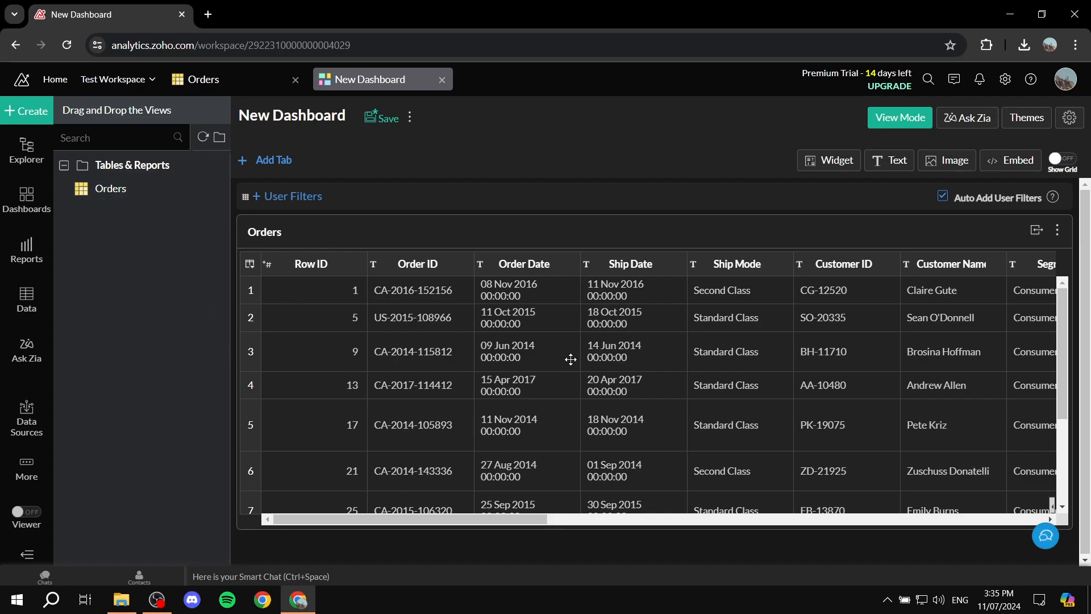
pyautogui.moveTo(1066, 280); pyautogui.dragTo(516, 282)
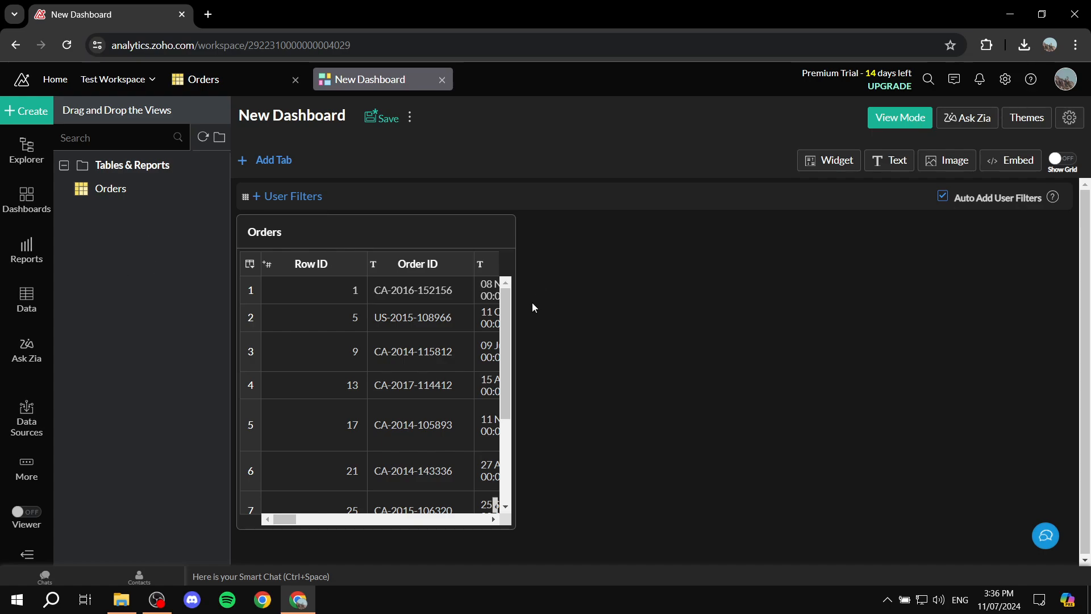
pyautogui.moveTo(514, 301); pyautogui.dragTo(662, 305)
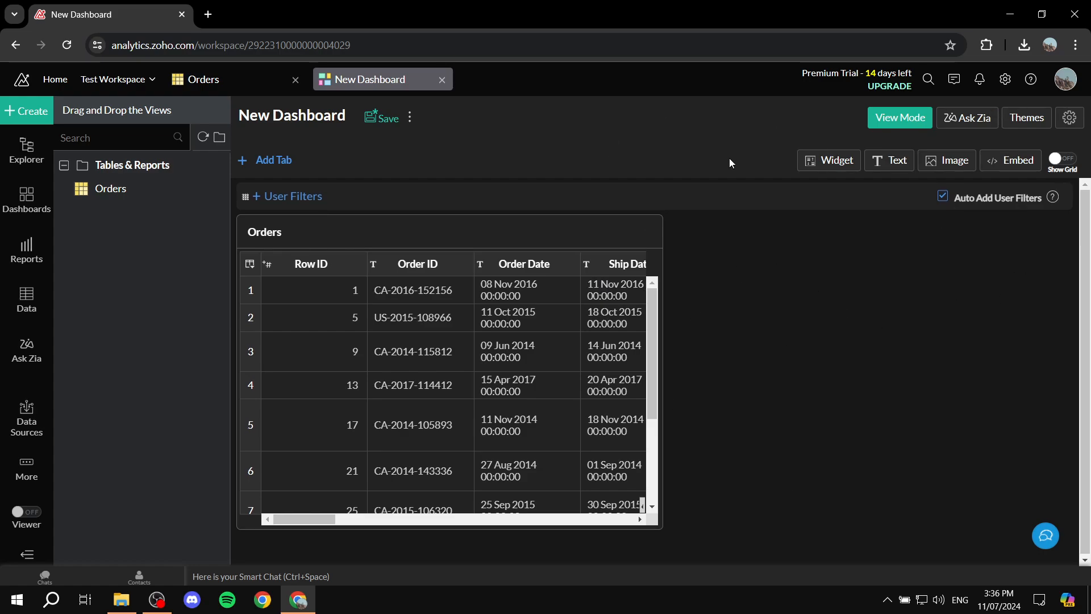
# - Check which report types can be created, and close the new dashboard without saving it
pyautogui.click(28, 268)
pyautogui.click(183, 160)
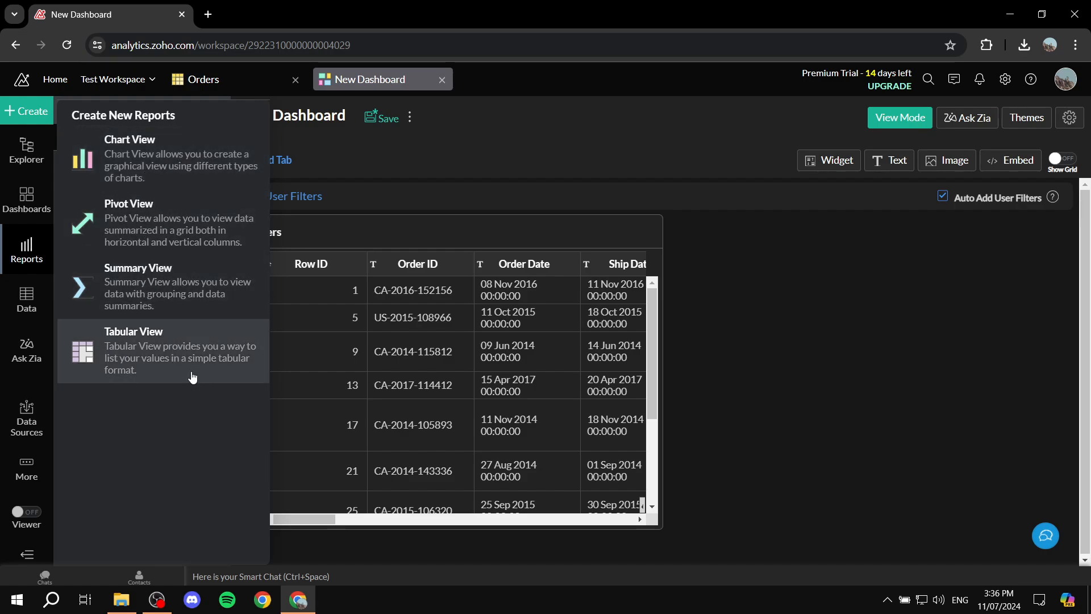
pyautogui.click(28, 202)
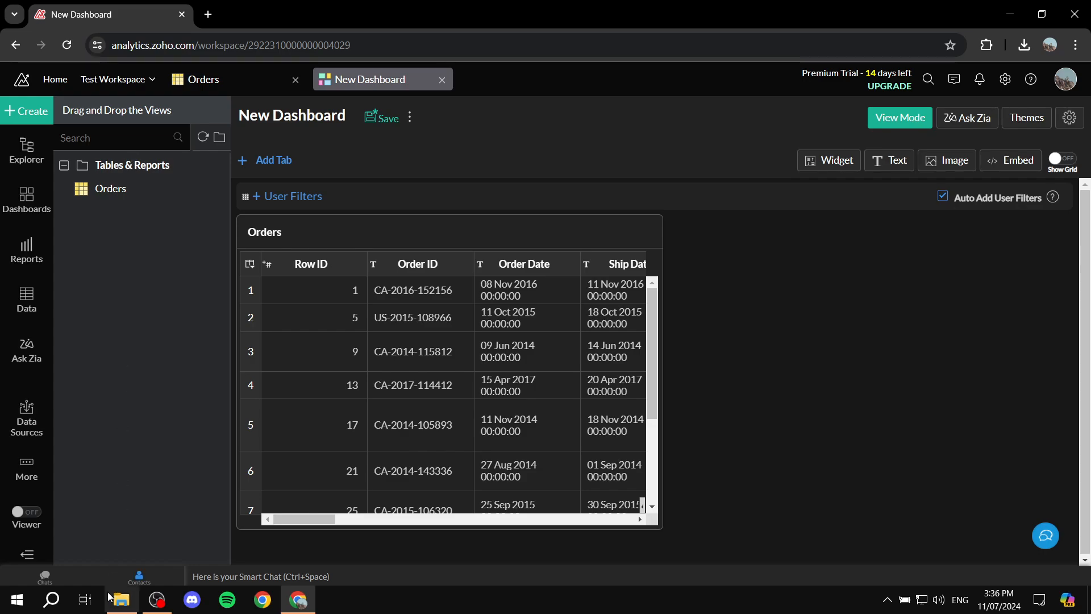
pyautogui.moveTo(109, 595)
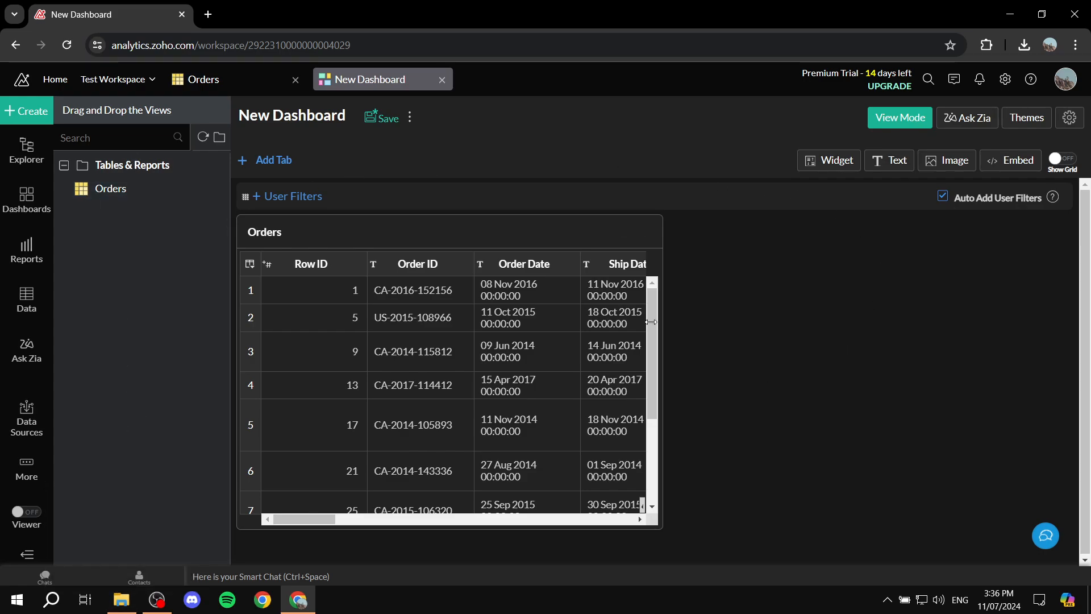
pyautogui.click(448, 81)
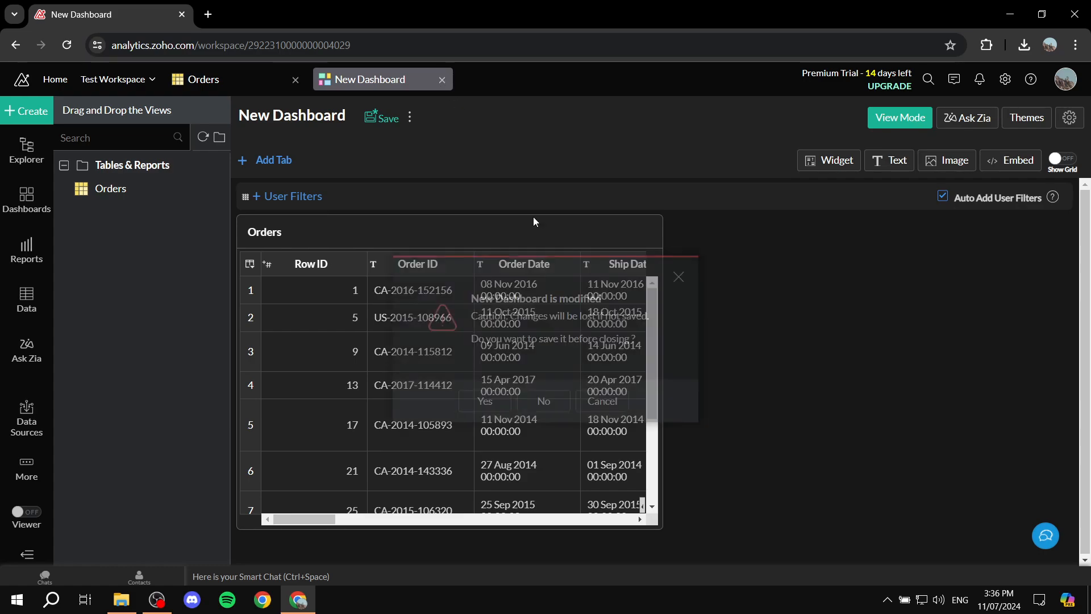
pyautogui.click(541, 406)
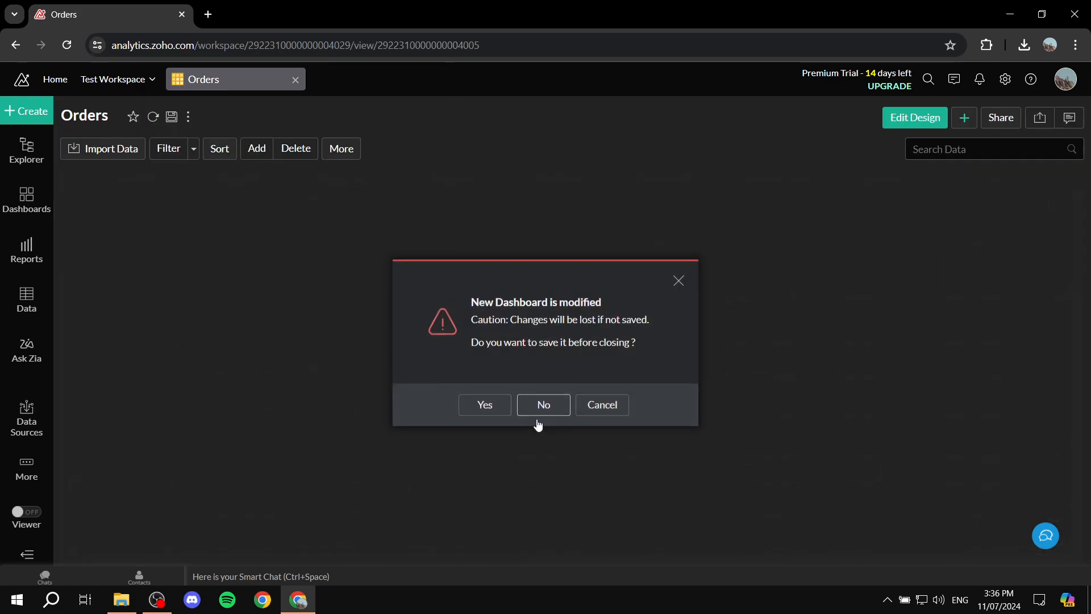
# - Create a new Chart View report on the Orders table and skip the guided introduction
pyautogui.click(27, 250)
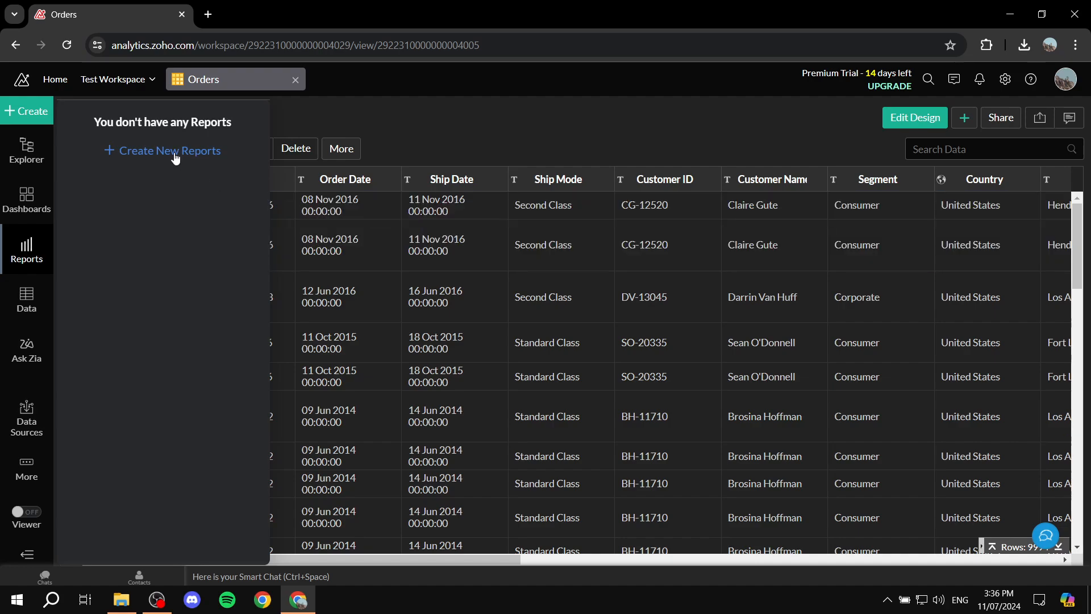
pyautogui.click(175, 152)
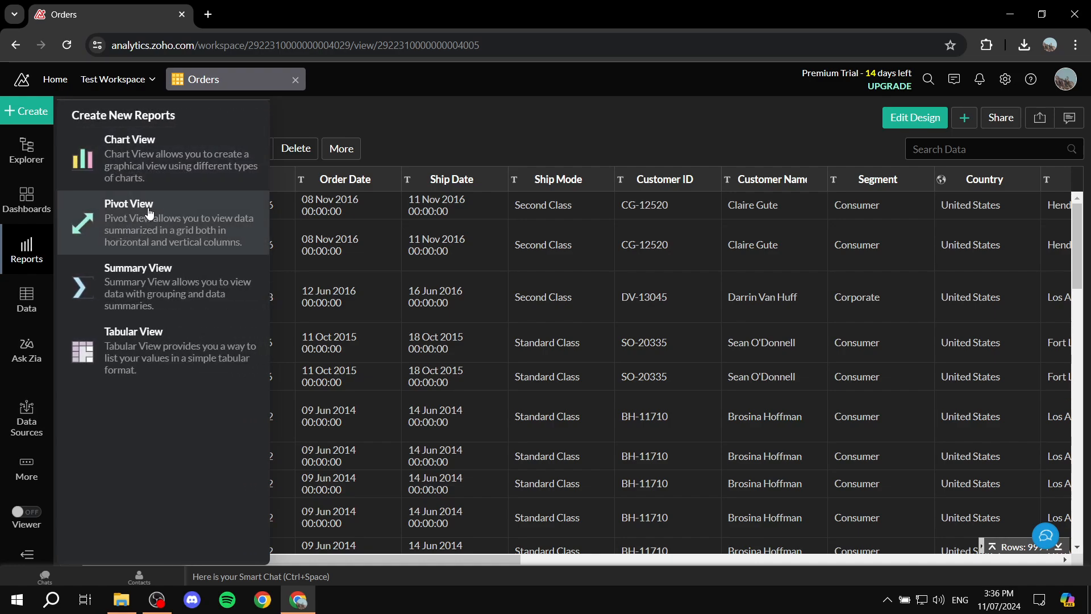
pyautogui.click(125, 146)
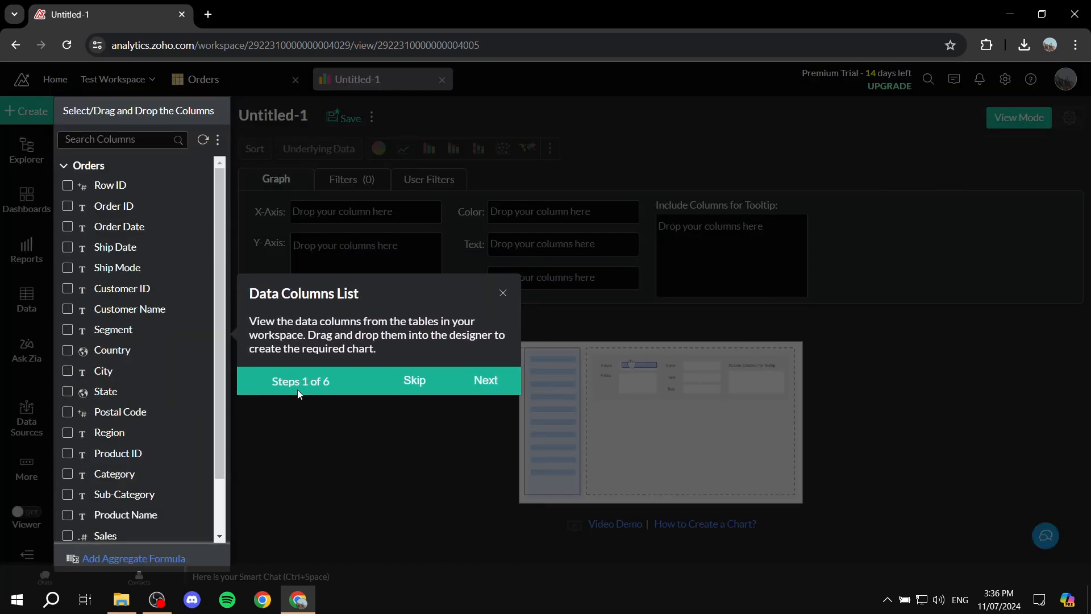
pyautogui.click(413, 384)
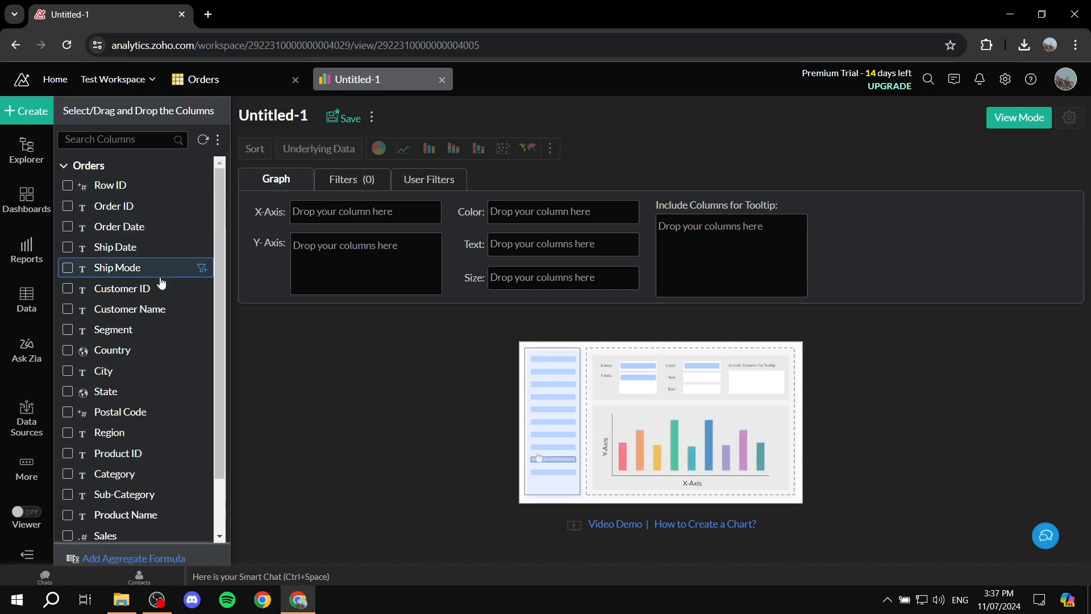
# - Assign Order ID to the chart's X-axis and Order Date to its color
pyautogui.scroll(-1, 154, 287)
pyautogui.scroll(1, 153, 301)
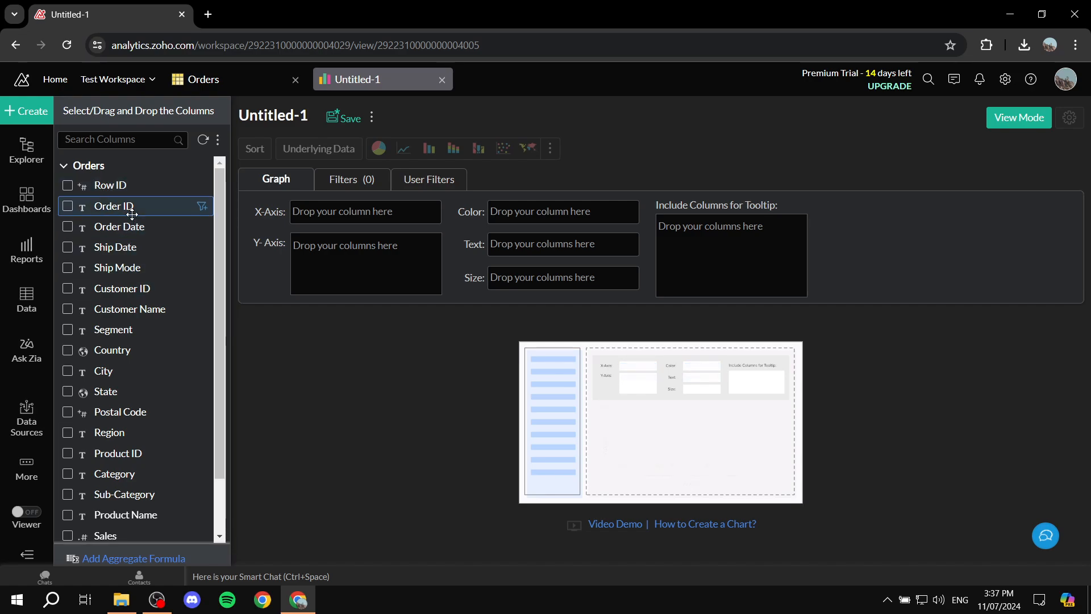
pyautogui.moveTo(128, 208); pyautogui.dragTo(318, 211)
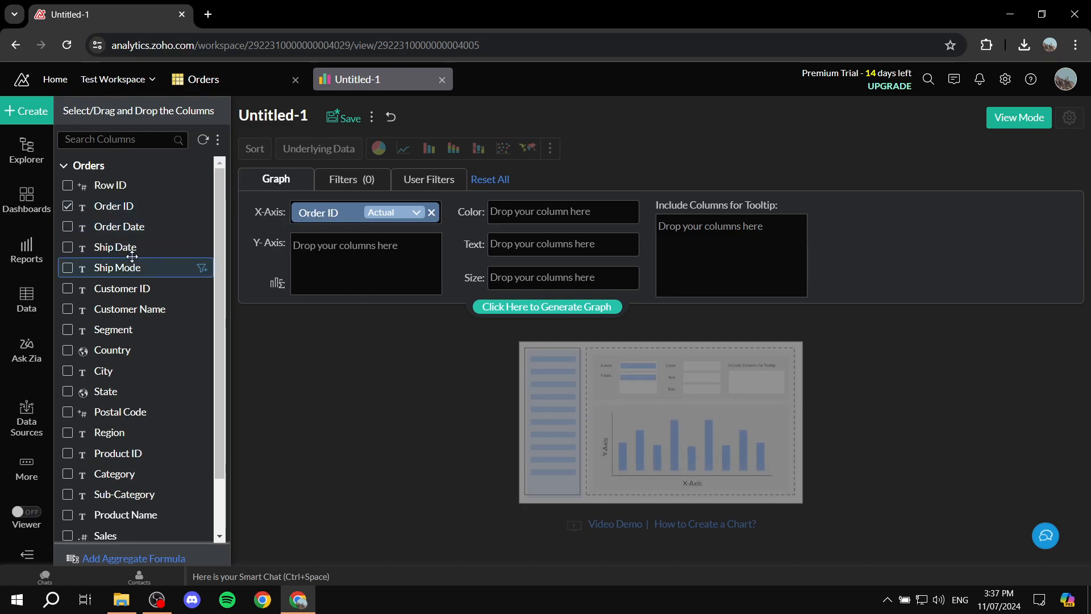
pyautogui.moveTo(135, 228); pyautogui.dragTo(552, 212)
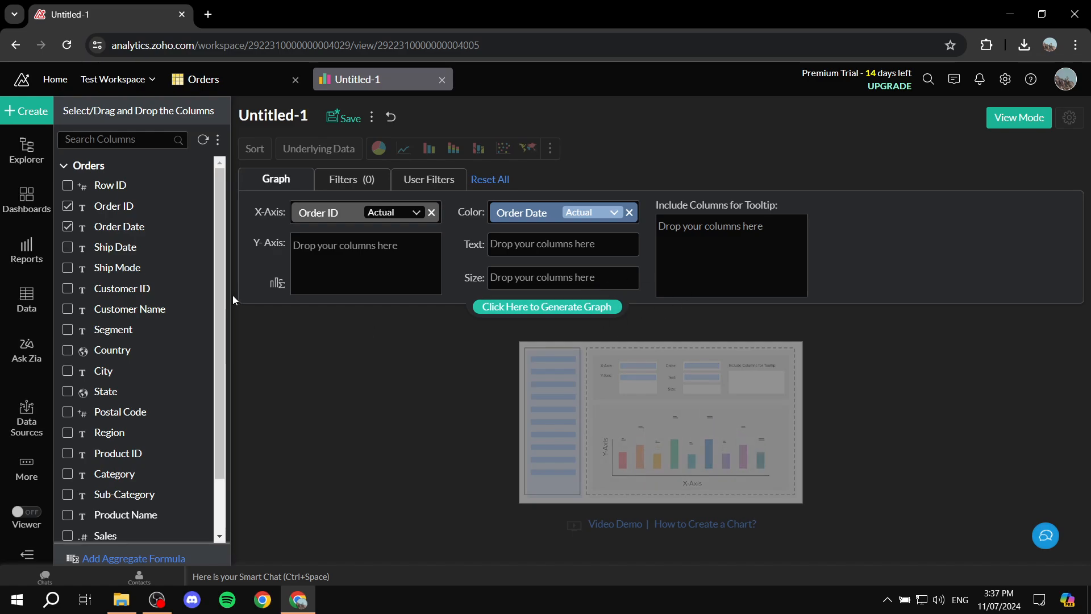
# - Assign Ship Mode to the Y-axis, add Customer Name to the tooltip columns, and generate the graph
pyautogui.scroll(-1, 137, 323)
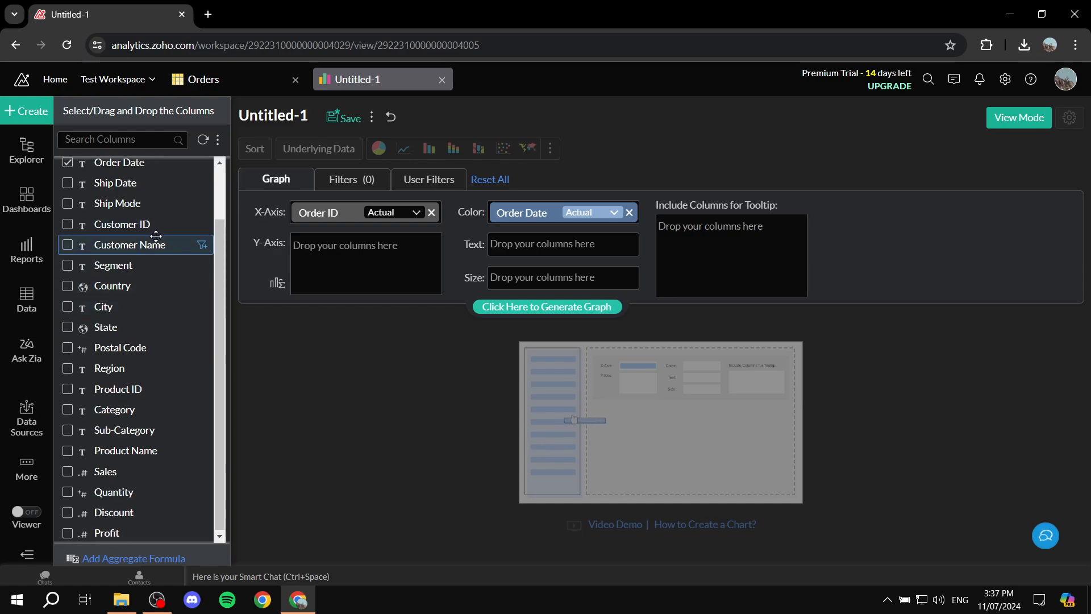
pyautogui.scroll(1, 129, 261)
pyautogui.moveTo(129, 268); pyautogui.dragTo(392, 260)
pyautogui.moveTo(147, 308); pyautogui.dragTo(664, 239)
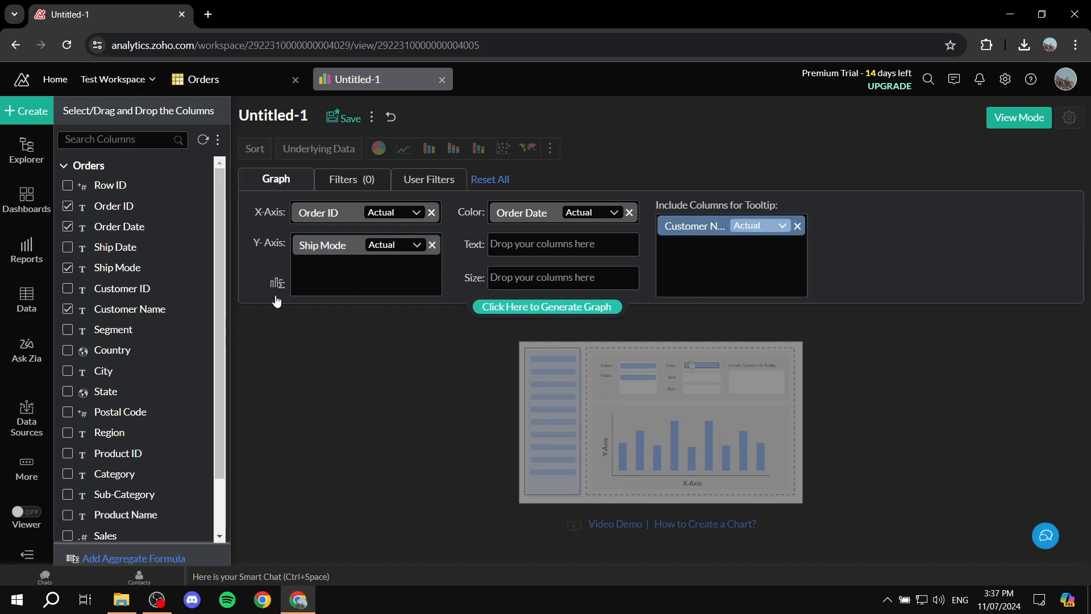
pyautogui.scroll(-2, 118, 268)
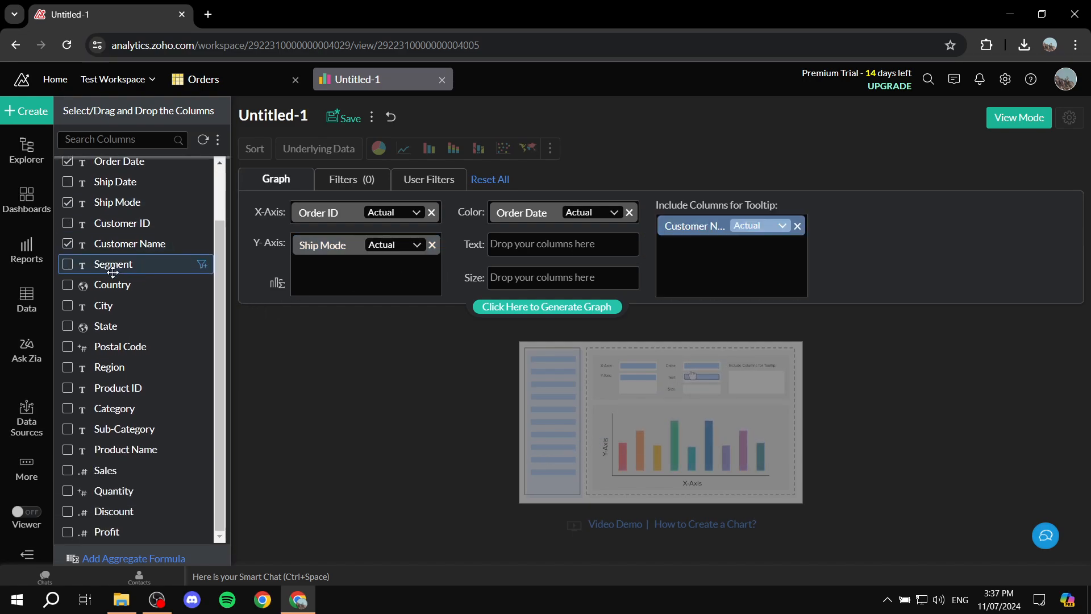
pyautogui.scroll(2, 111, 268)
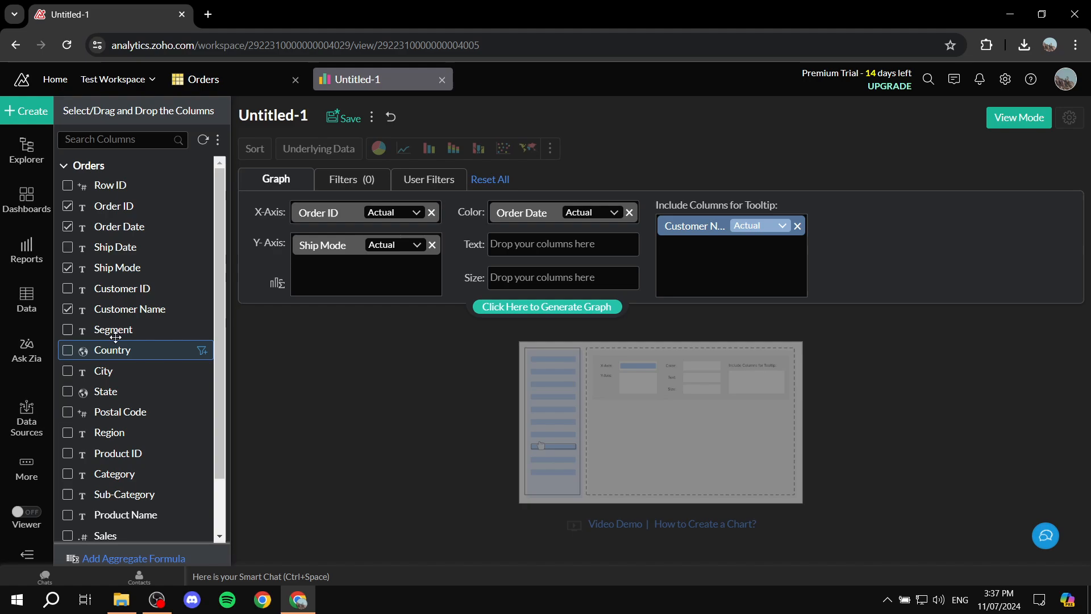
pyautogui.click(564, 308)
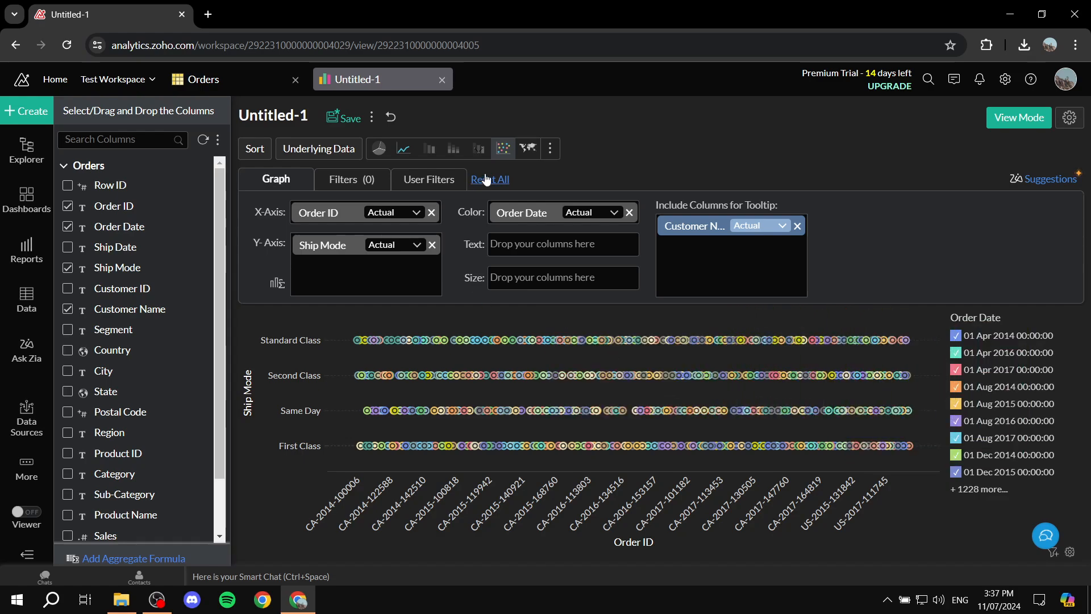
# - Try the line chart type and check the Count and Distinct Count options for Ship Mode on the Y-axis
pyautogui.click(398, 152)
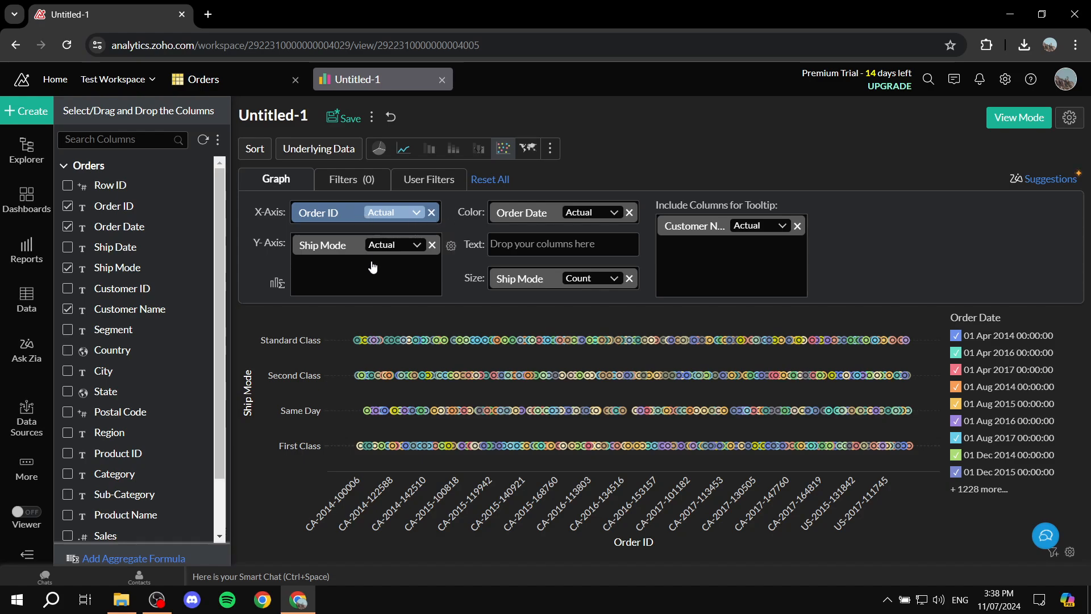
pyautogui.click(419, 245)
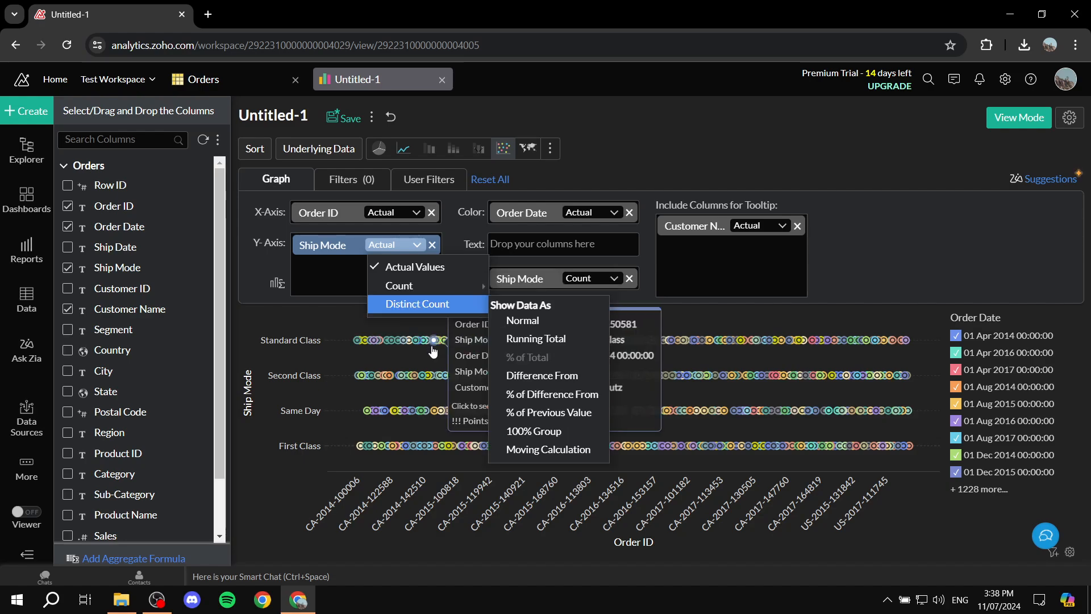
pyautogui.moveTo(409, 286)
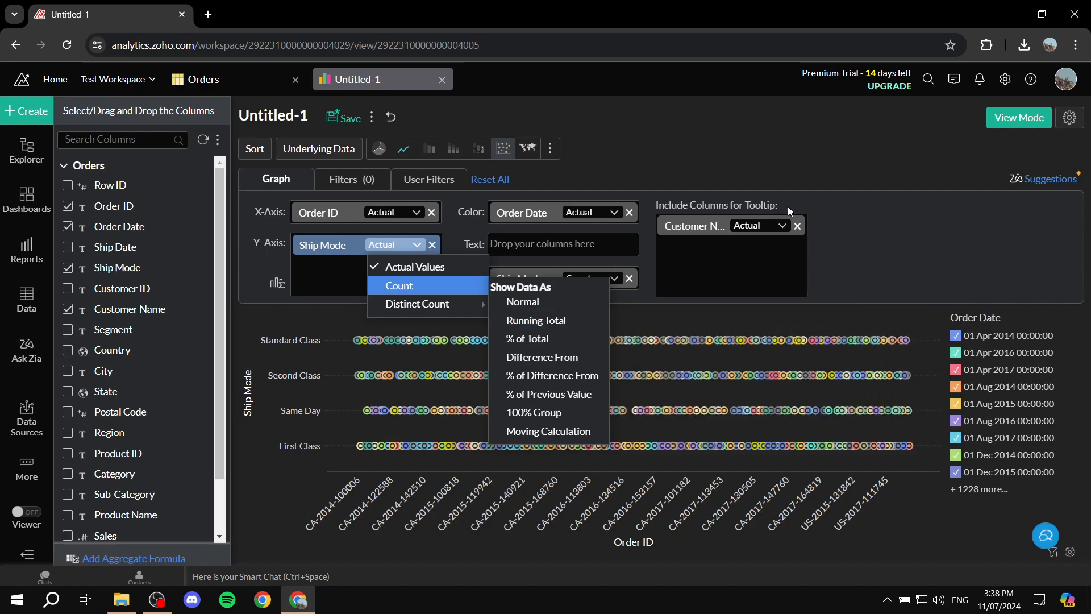
pyautogui.click(878, 152)
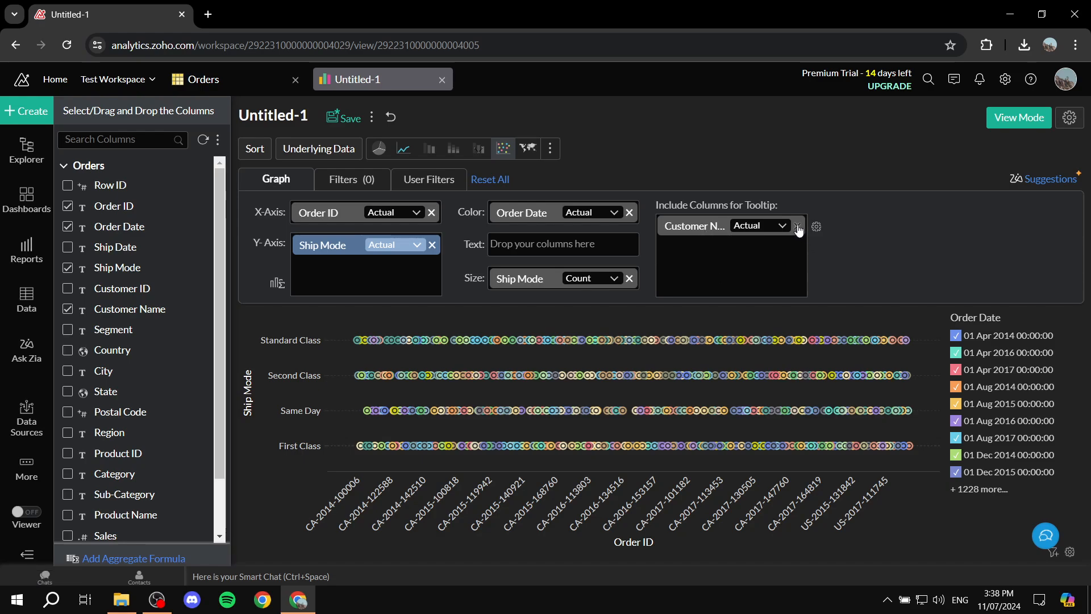
# - Replace Order Date with Customer ID as the chart's color column and regenerate the graph
pyautogui.click(630, 215)
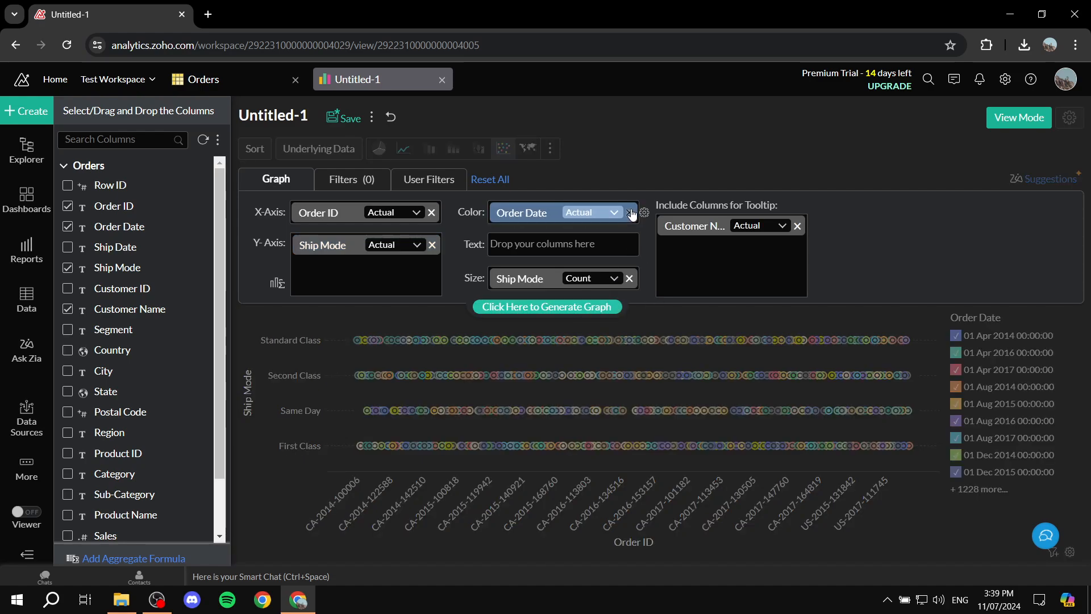
pyautogui.click(630, 213)
pyautogui.click(557, 305)
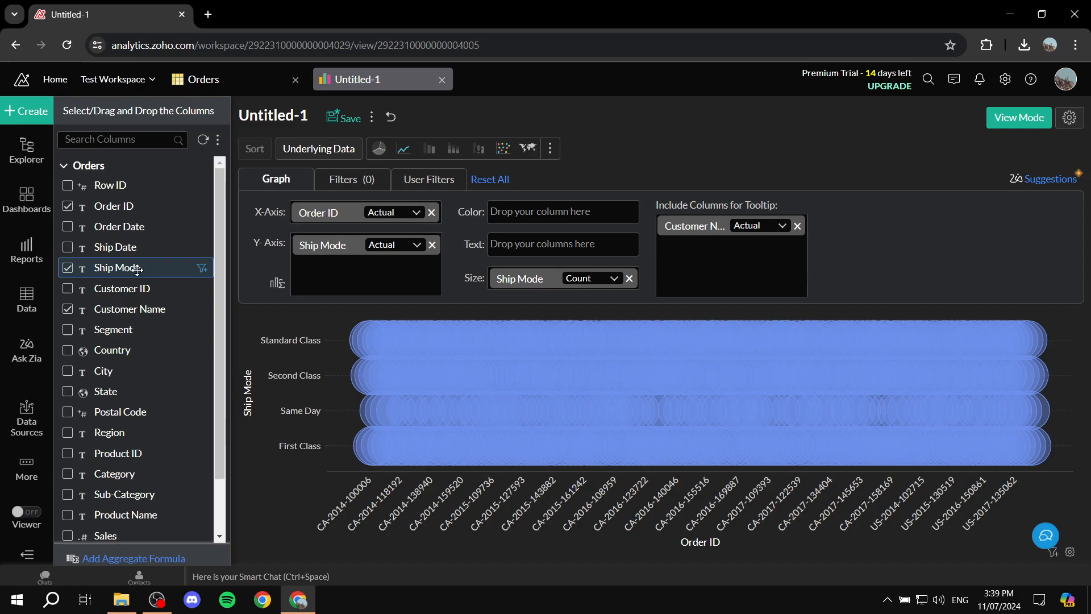
pyautogui.moveTo(136, 288); pyautogui.dragTo(550, 212)
pyautogui.click(564, 309)
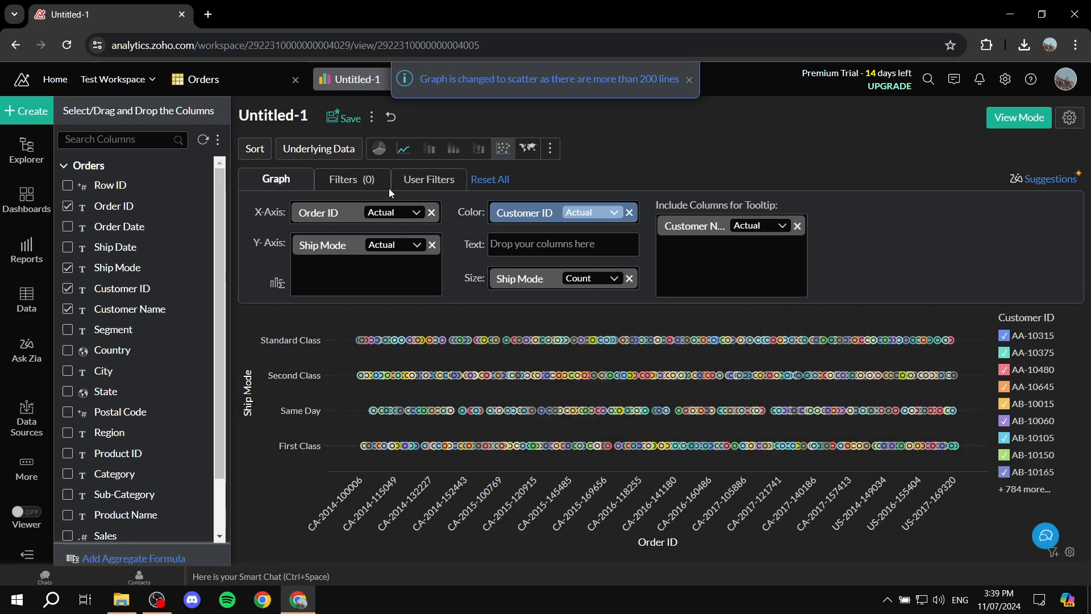
# - Switch the chart report to view mode and rename it as Graph 1
pyautogui.click(1026, 125)
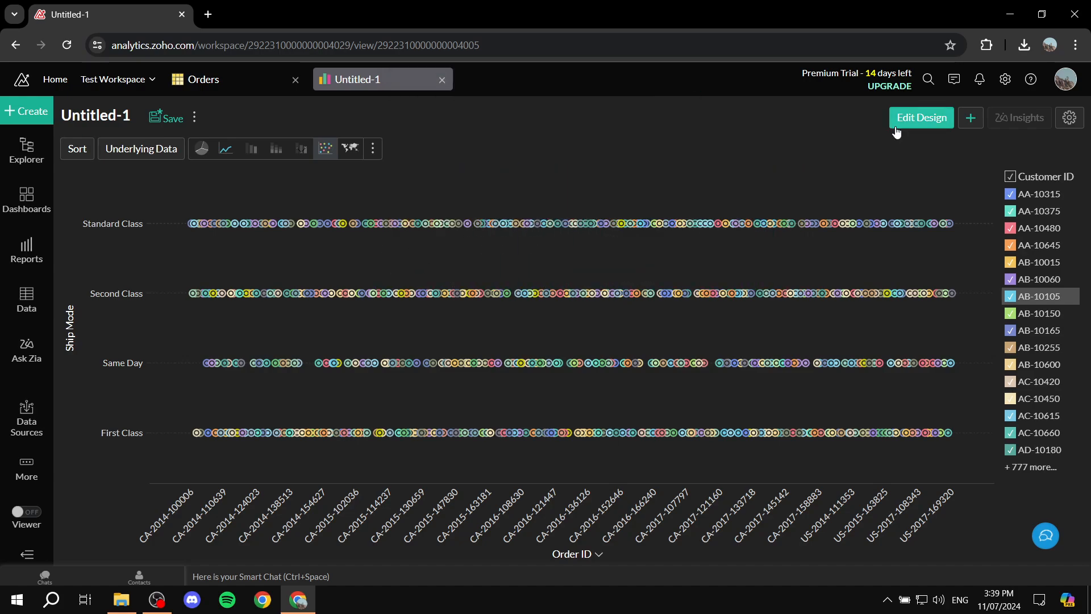
pyautogui.click(122, 116)
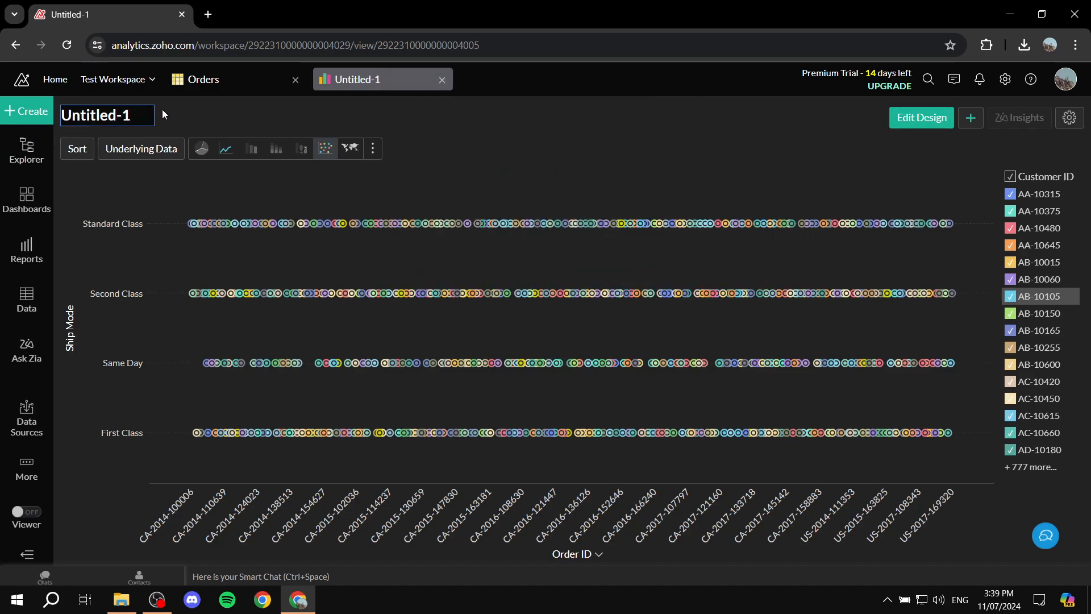
pyautogui.press('BackSpace')
pyautogui.press('BackSpace')
pyautogui.press('BackSpace')
pyautogui.press('BackSpace')
pyautogui.press('BackSpace')
pyautogui.press('BackSpace')
pyautogui.press('BackSpace')
pyautogui.press('BackSpace')
pyautogui.press('BackSpace')
pyautogui.press('BackSpace')
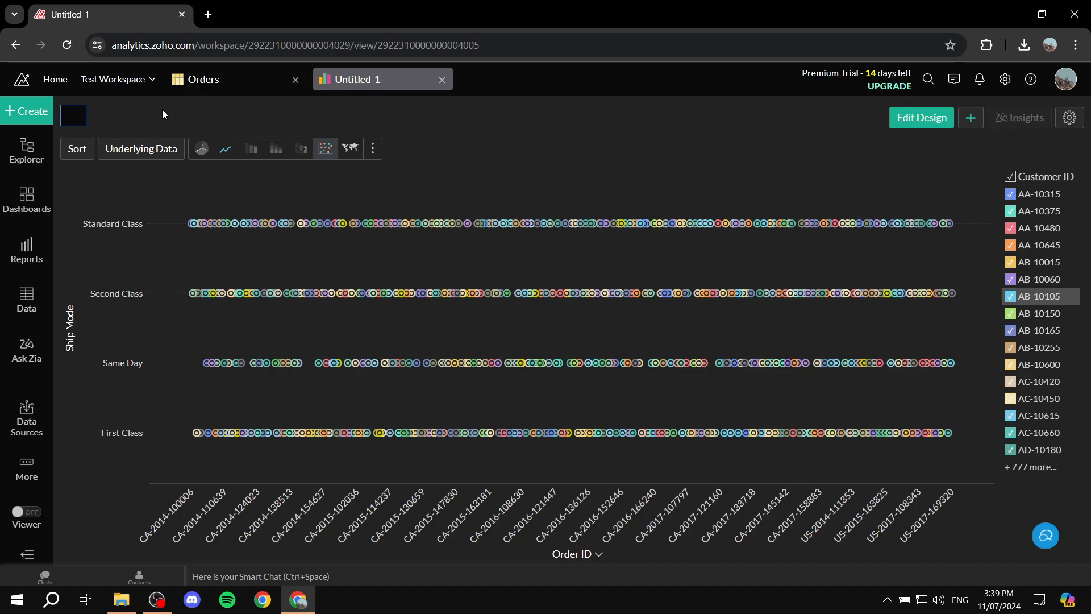
pyautogui.write('Graph 1')
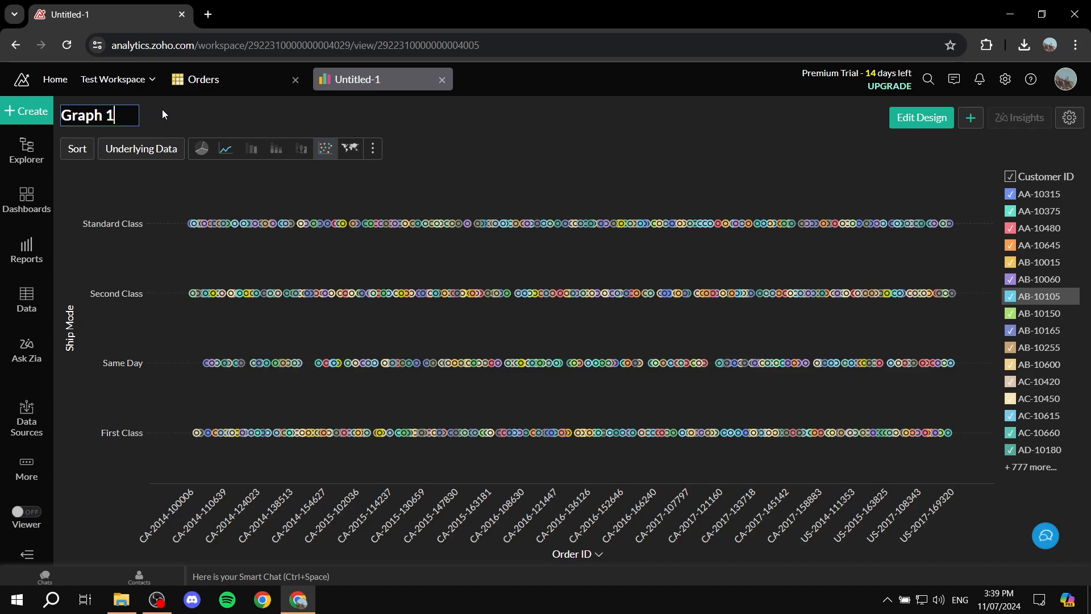
pyautogui.press('Return')
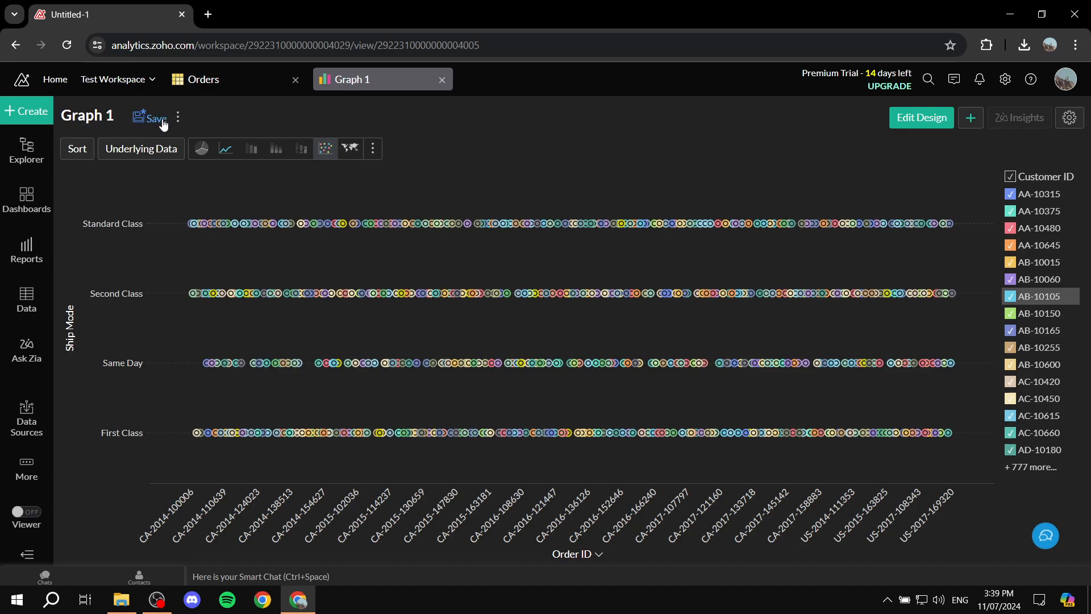
# - Save the report as Graph 1 in the Tables & Reports folder and toggle one Customer ID in its legend
pyautogui.click(163, 123)
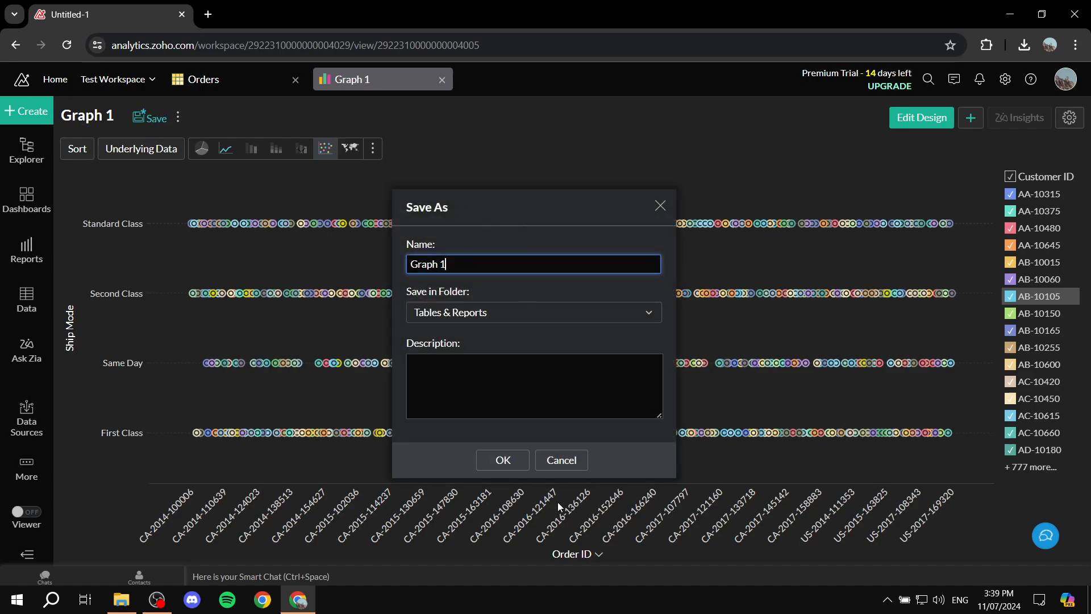
pyautogui.click(514, 460)
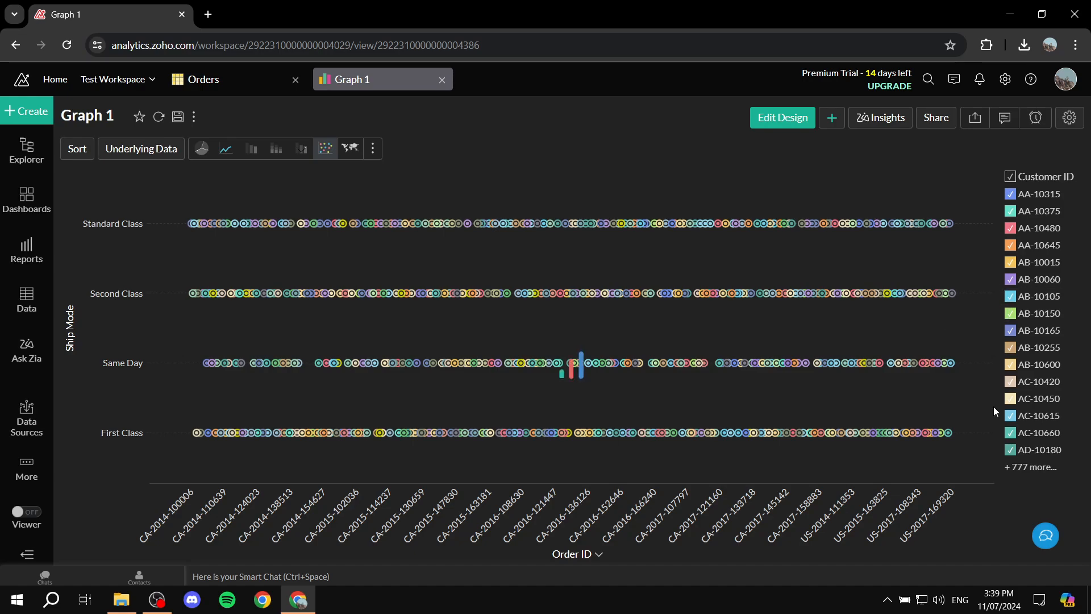
pyautogui.click(1010, 296)
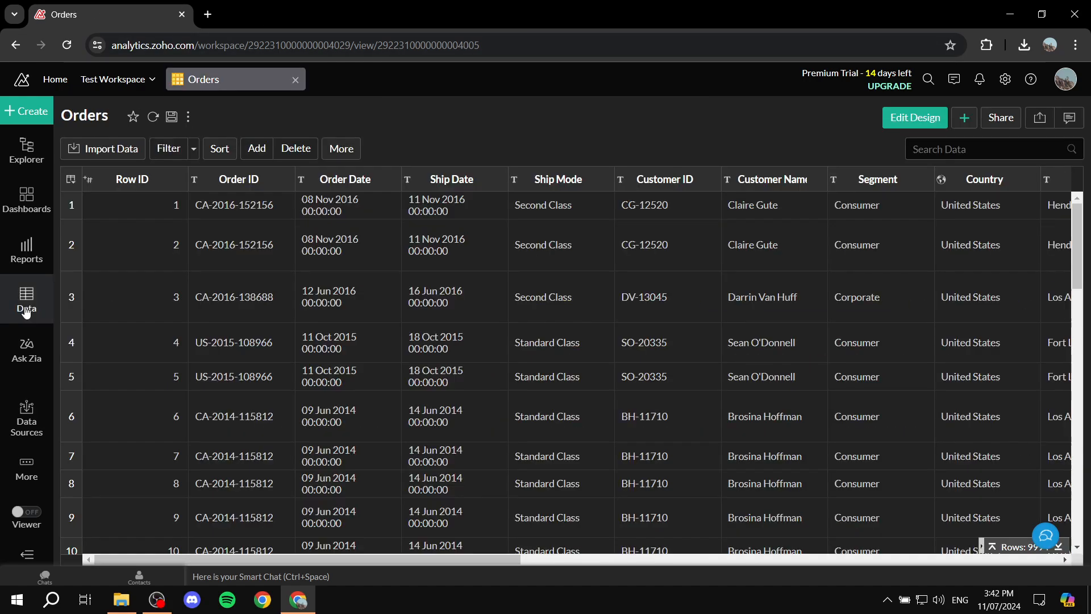
# - Check which tables and dashboards exist in Test Workspace
pyautogui.click(25, 311)
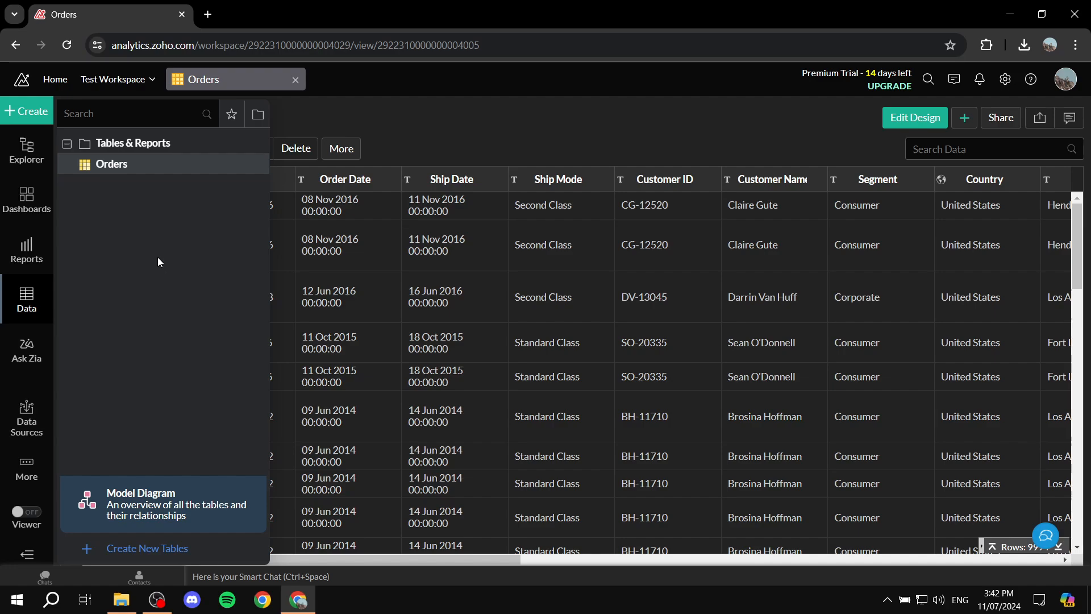
pyautogui.click(31, 203)
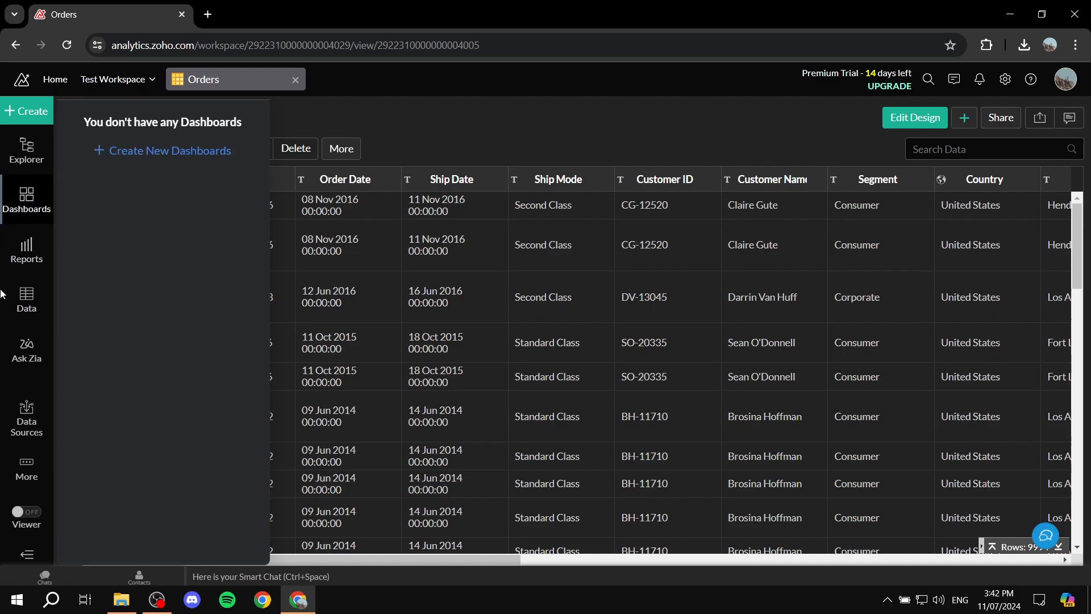